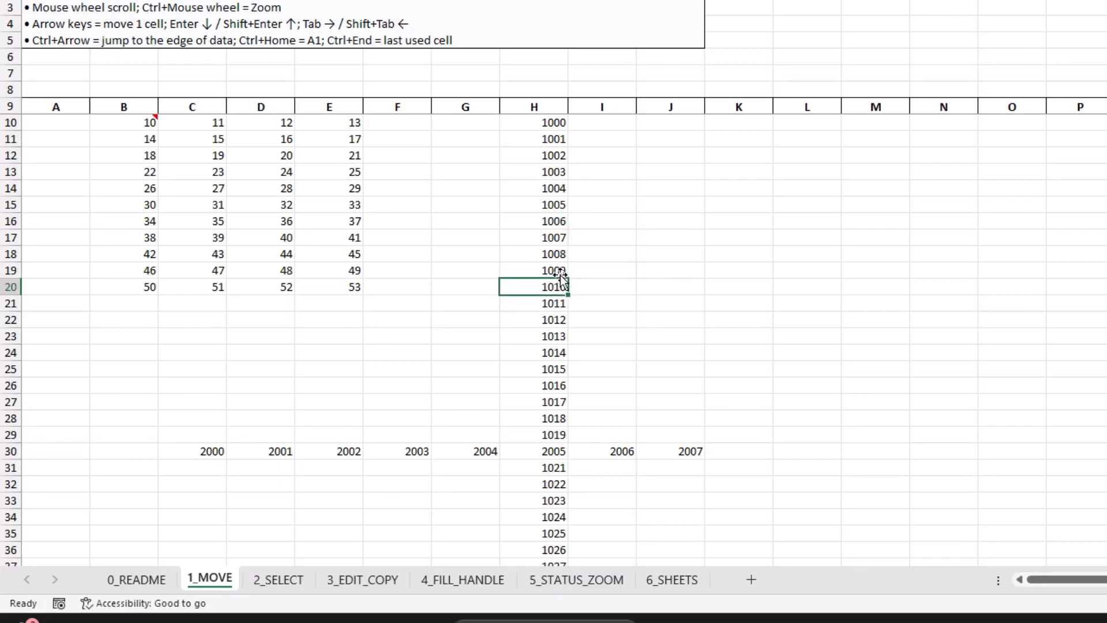
View the context options for cell H20, dismiss them, and select cell H22.
{"action": "right_click", "coordinate": [552, 291]}
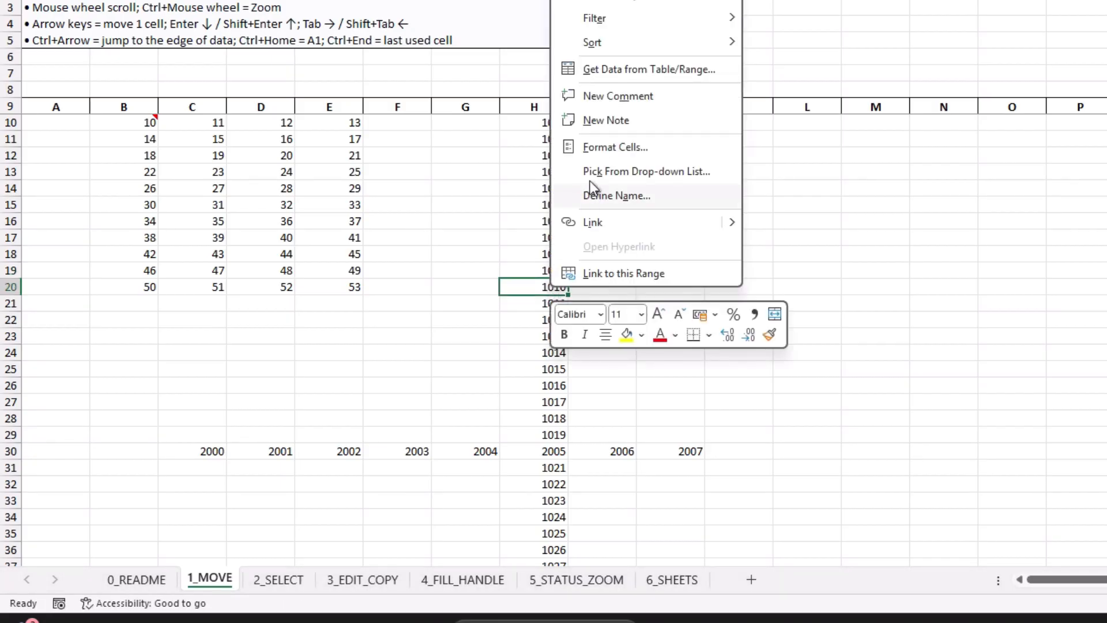
{"action": "left_click", "coordinate": [541, 318]}
{"action": "left_click", "coordinate": [542, 317]}
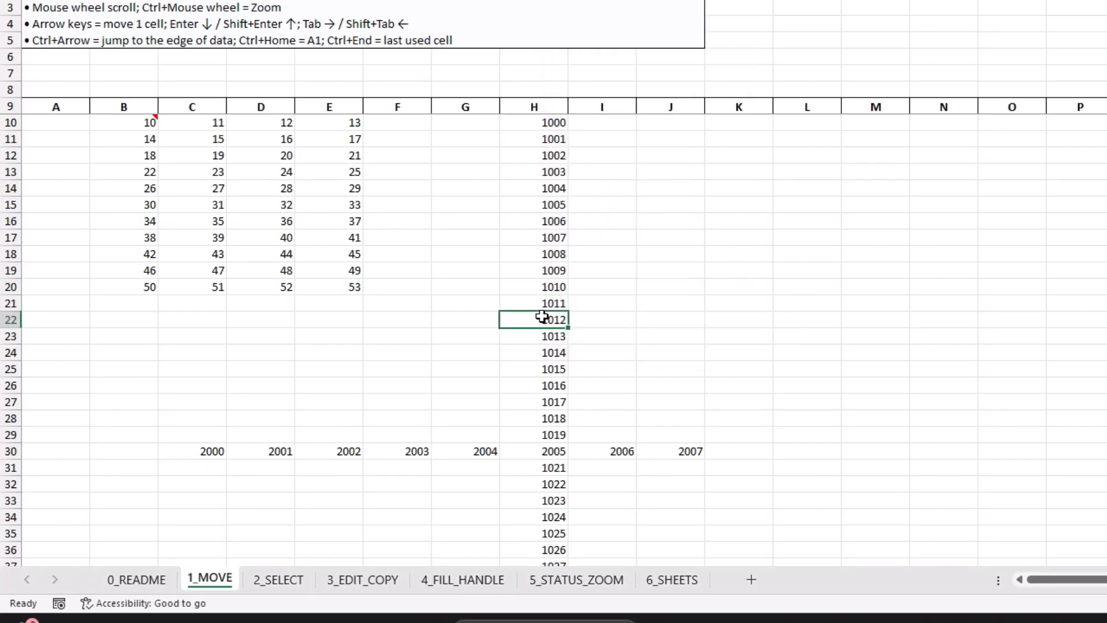
Examine the number lists on the 1_MOVE sheet at different scroll positions and zoom levels.
{"action": "scroll", "coordinate": [542, 316], "scroll_direction": "down", "scroll_amount": 6}
{"action": "scroll", "coordinate": [544, 317], "scroll_direction": "up", "scroll_amount": 6}
{"action": "scroll", "coordinate": [544, 317], "scroll_direction": "down", "scroll_amount": 6}
{"action": "scroll", "coordinate": [544, 317], "scroll_direction": "up", "scroll_amount": 5}
{"action": "scroll", "coordinate": [544, 317], "scroll_direction": "up", "scroll_amount": 1}
{"action": "scroll", "coordinate": [544, 317], "scroll_direction": "up", "scroll_amount": 2}
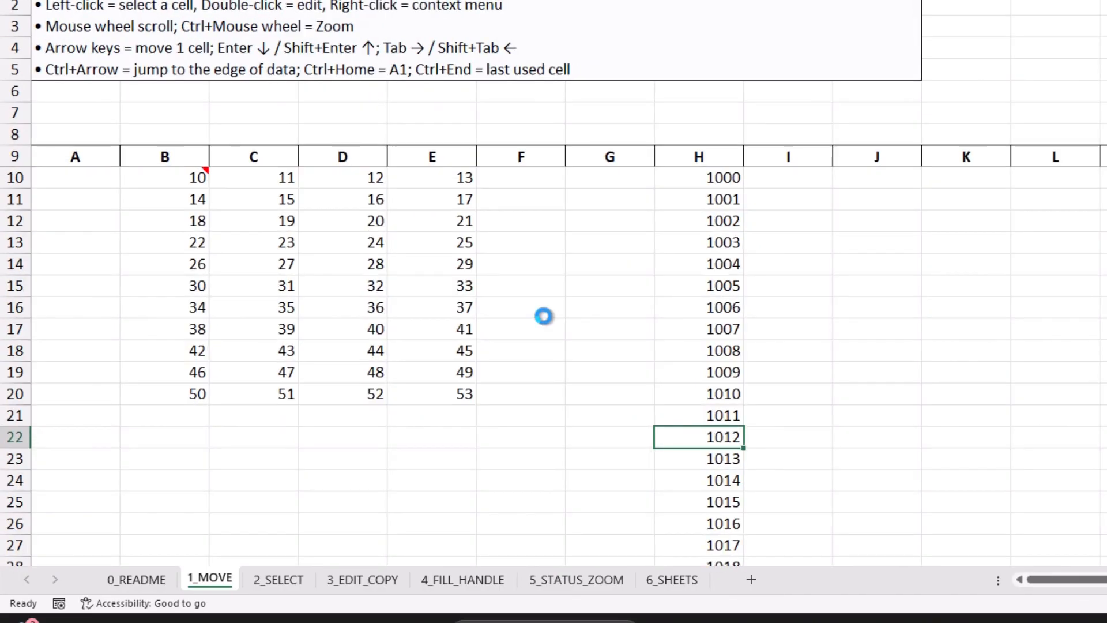
{"action": "scroll", "coordinate": [544, 317], "scroll_direction": "down", "scroll_amount": 2}
{"action": "scroll", "coordinate": [544, 316], "scroll_direction": "down", "scroll_amount": 1}
{"action": "scroll", "coordinate": [544, 317], "scroll_direction": "up", "scroll_amount": 4}
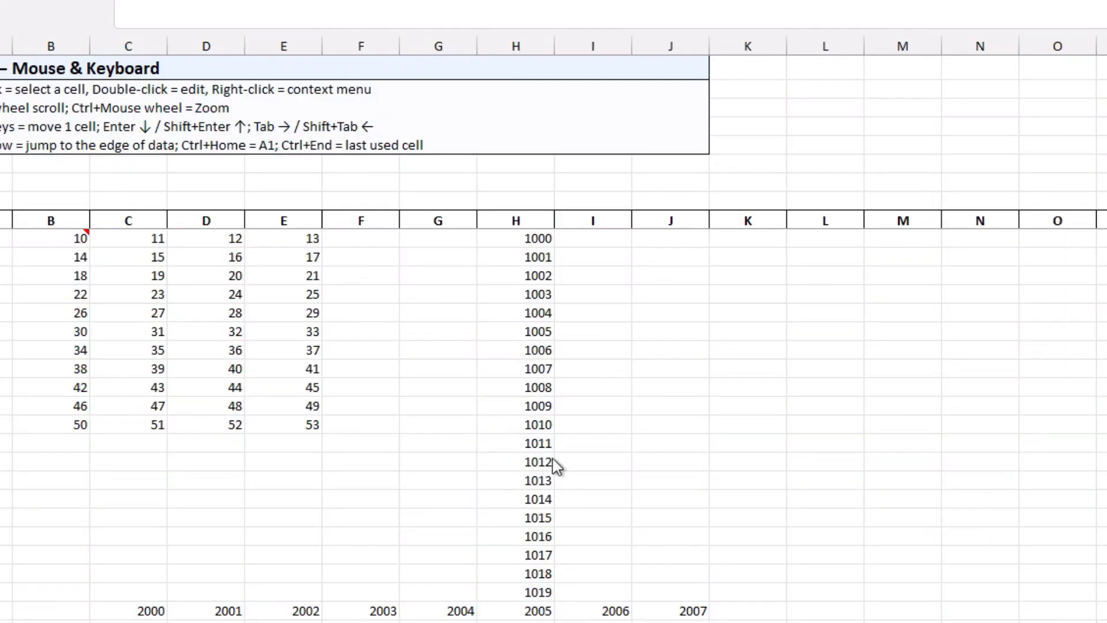
Select cell H20 and move the active cell around it one cell at a time, ending at I19.
{"action": "left_click", "coordinate": [540, 421]}
{"action": "left_click", "coordinate": [538, 421]}
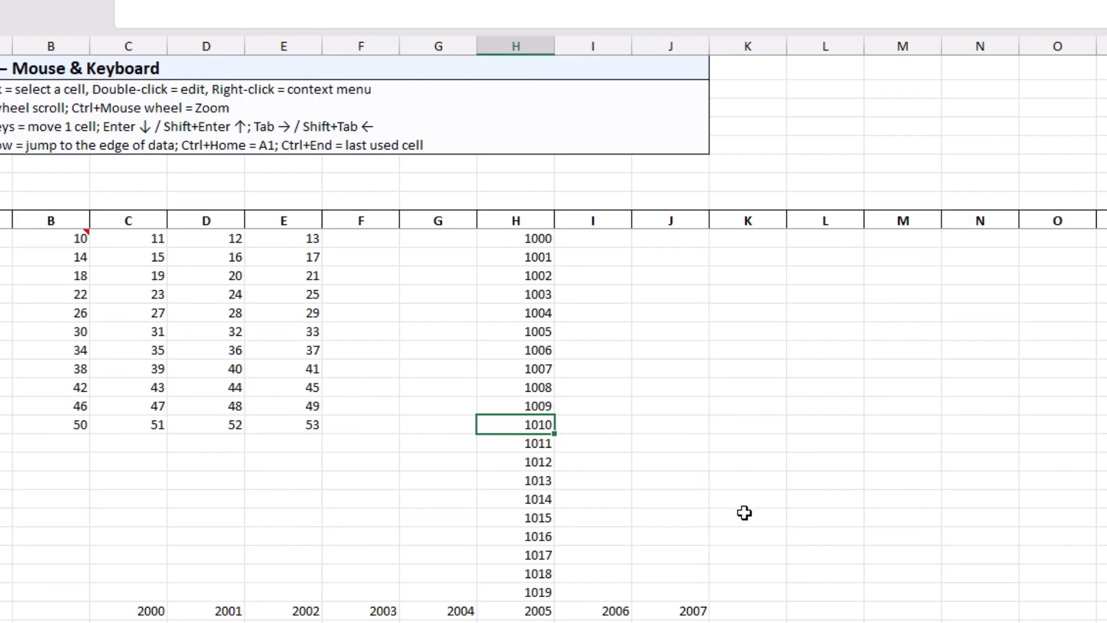
{"action": "key", "text": "Left"}
{"action": "key", "text": "Right"}
{"action": "key", "text": "Right"}
{"action": "key", "text": "Down"}
{"action": "key", "text": "Left"}
{"action": "key", "text": "Left"}
{"action": "key", "text": "Up"}
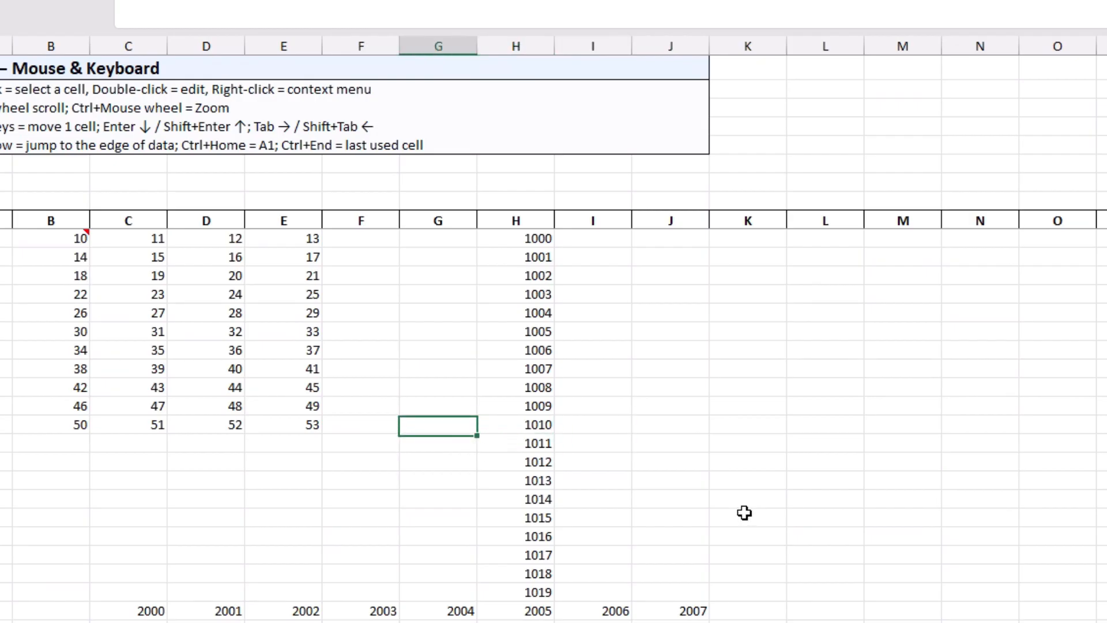
{"action": "key", "text": "Up"}
{"action": "key", "text": "Right"}
{"action": "key", "text": "Right"}
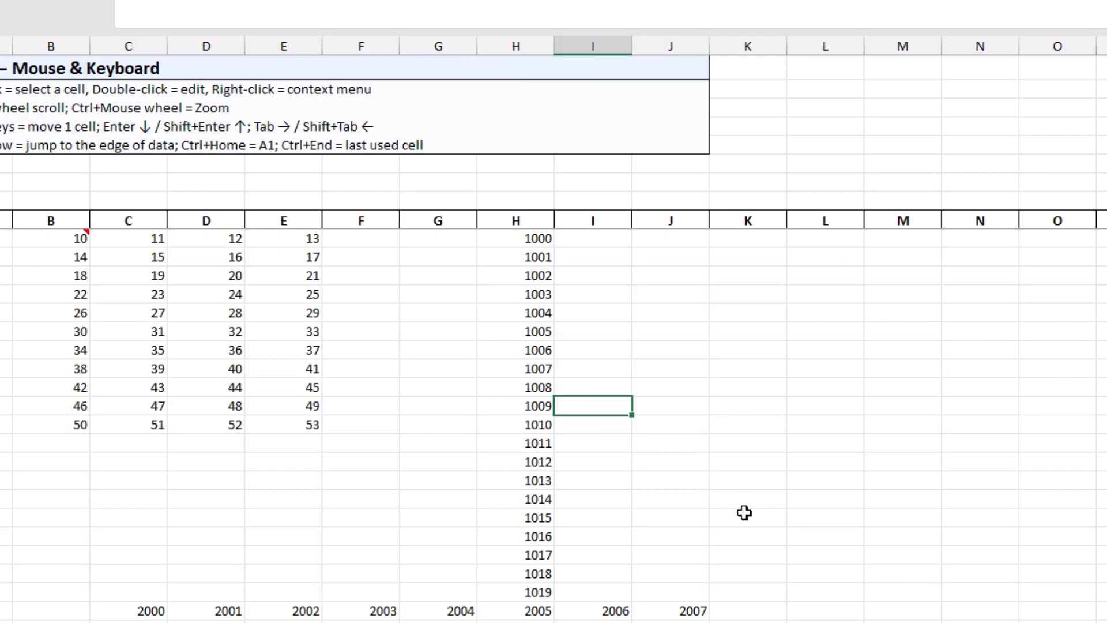
Move the active cell down column I to I22 and back up to I17, one cell at a time.
{"action": "key", "text": "Down"}
{"action": "key", "text": "Down"}
{"action": "key", "text": "Down"}
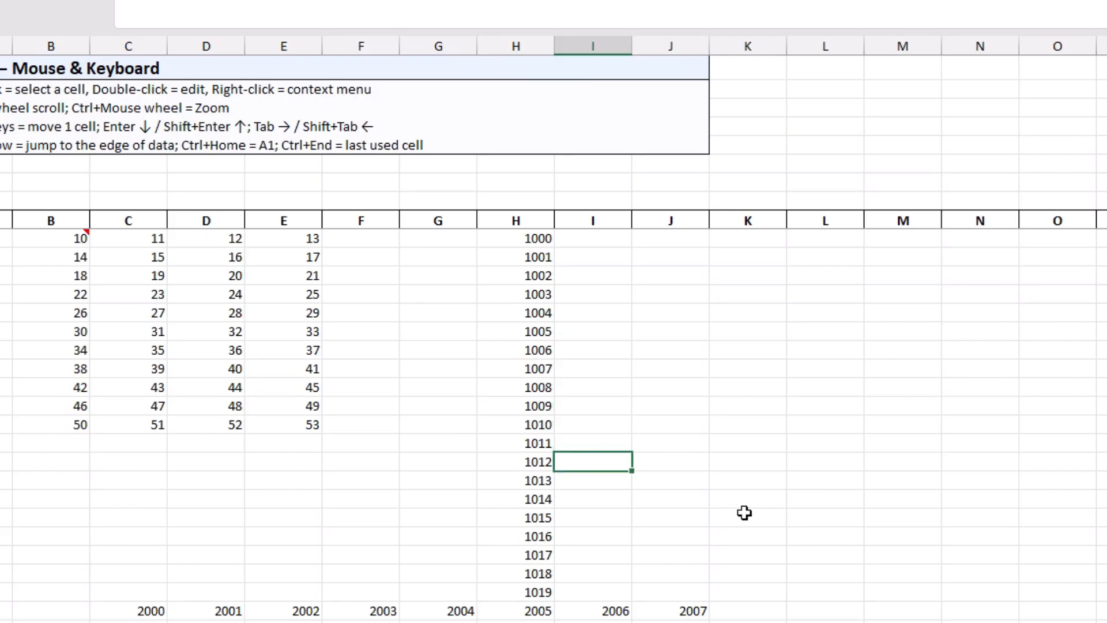
{"action": "key", "text": "Up"}
{"action": "key", "text": "Up"}
{"action": "key", "text": "Up"}
{"action": "key", "text": "Up"}
{"action": "key", "text": "Up"}
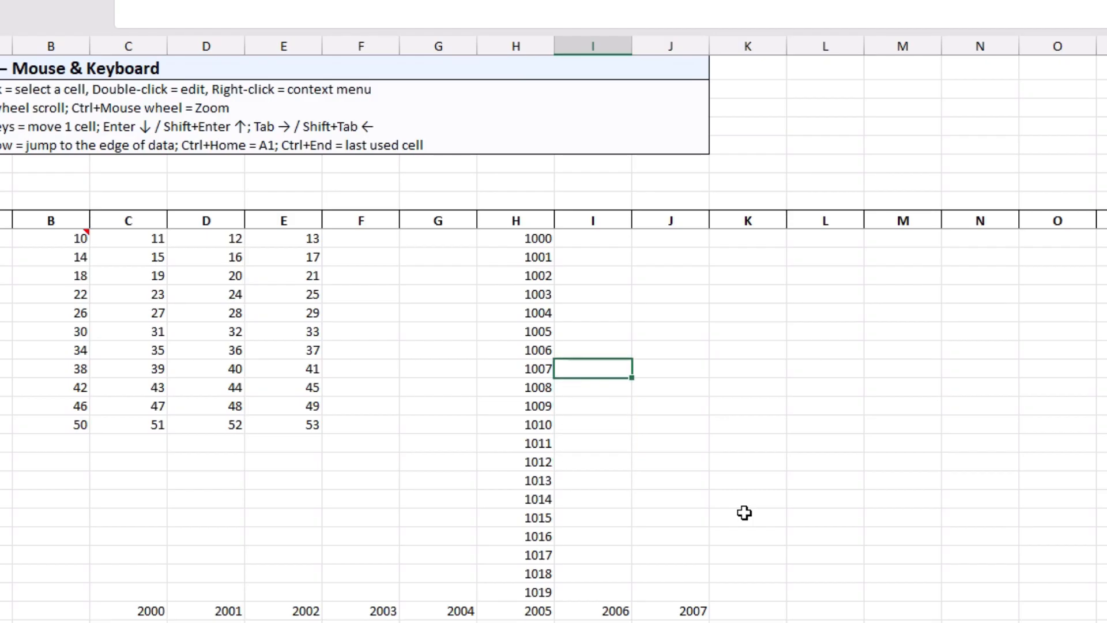
Move the active cell across row 17 to K17 and back to G17, one cell at a time.
{"action": "key", "text": "Right"}
{"action": "key", "text": "Right"}
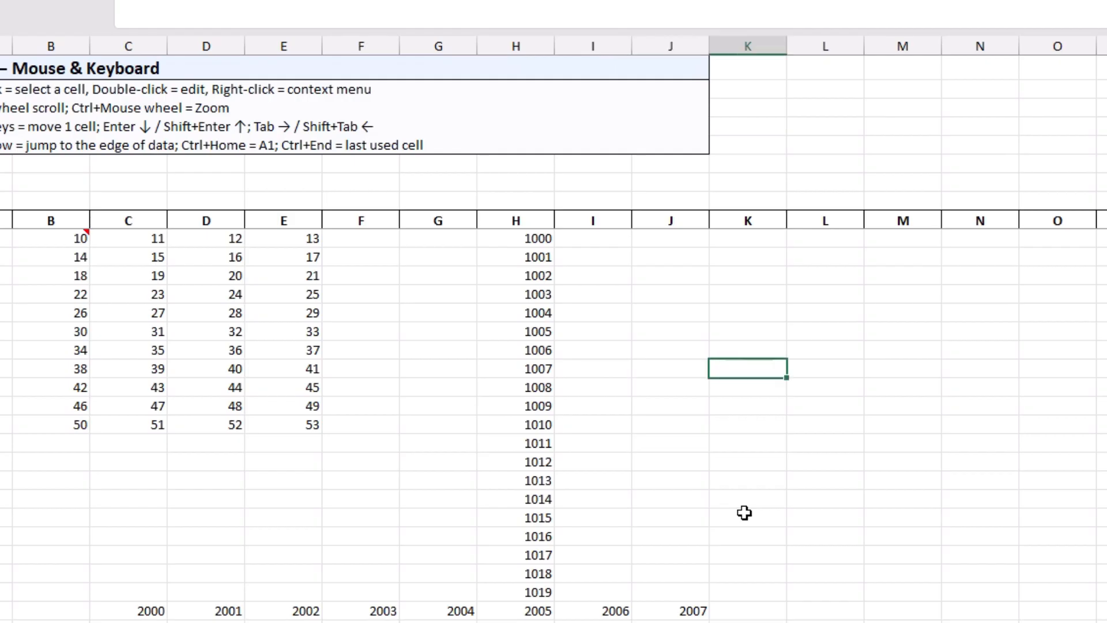
{"action": "key", "text": "Left"}
{"action": "key", "text": "Left"}
{"action": "key", "text": "Left"}
{"action": "key", "text": "Left"}
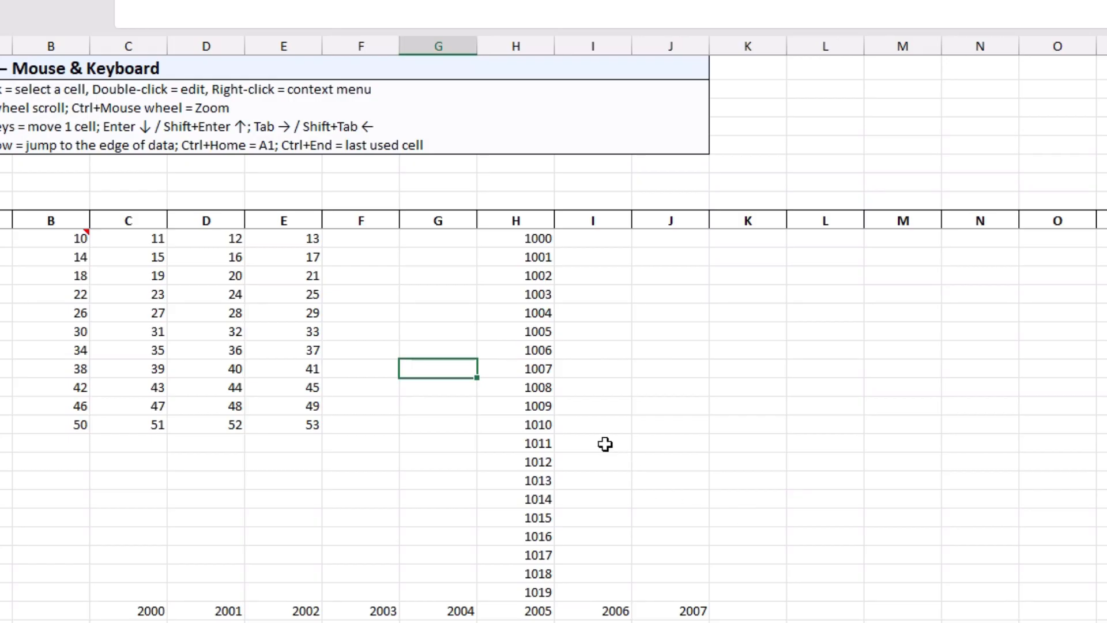
Jump the active cell between data edges, from G17 through row 30 and up column C to the far end of header row 9.
{"action": "key", "text": "ctrl+Down"}
{"action": "key", "text": "ctrl+Right"}
{"action": "key", "text": "ctrl+Left"}
{"action": "key", "text": "ctrl+Up"}
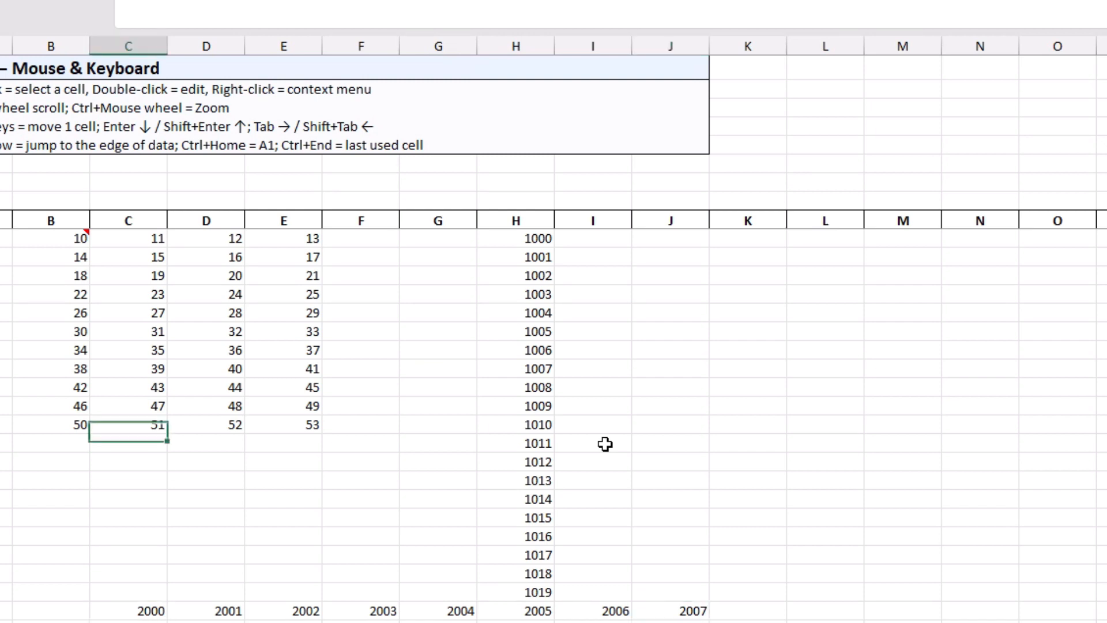
{"action": "key", "text": "ctrl+Up"}
{"action": "key", "text": "ctrl+Right"}
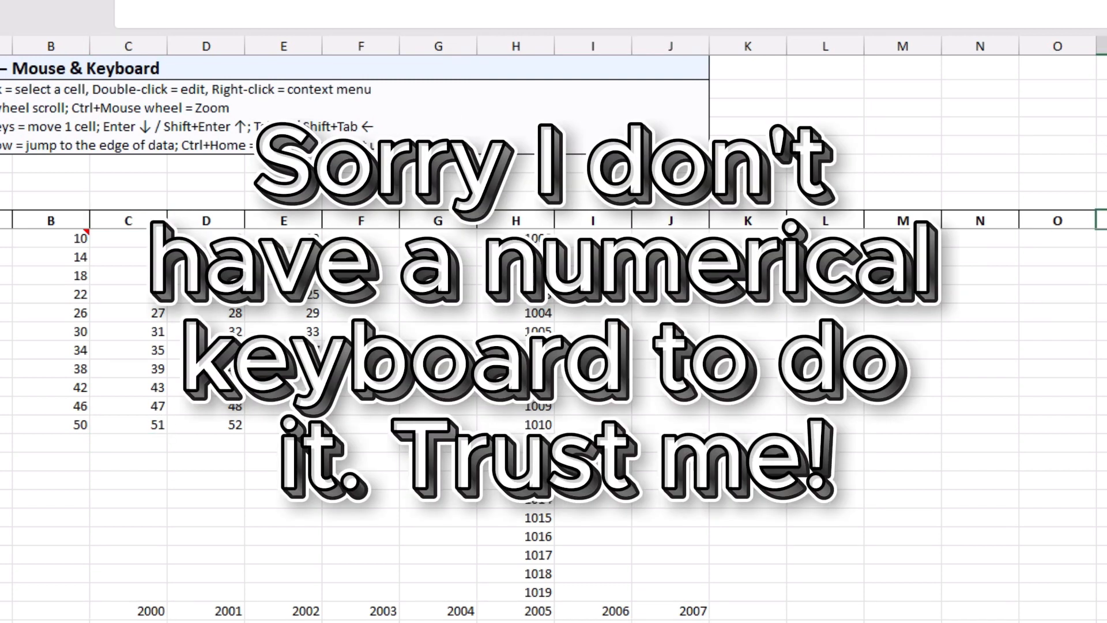
Move the active cell back to column N, down cell by cell to N24, and up one row.
{"action": "key", "text": "Left"}
{"action": "key", "text": "Left"}
{"action": "key", "text": "Down"}
{"action": "key", "text": "Down"}
{"action": "key", "text": "Down"}
{"action": "key", "text": "Down"}
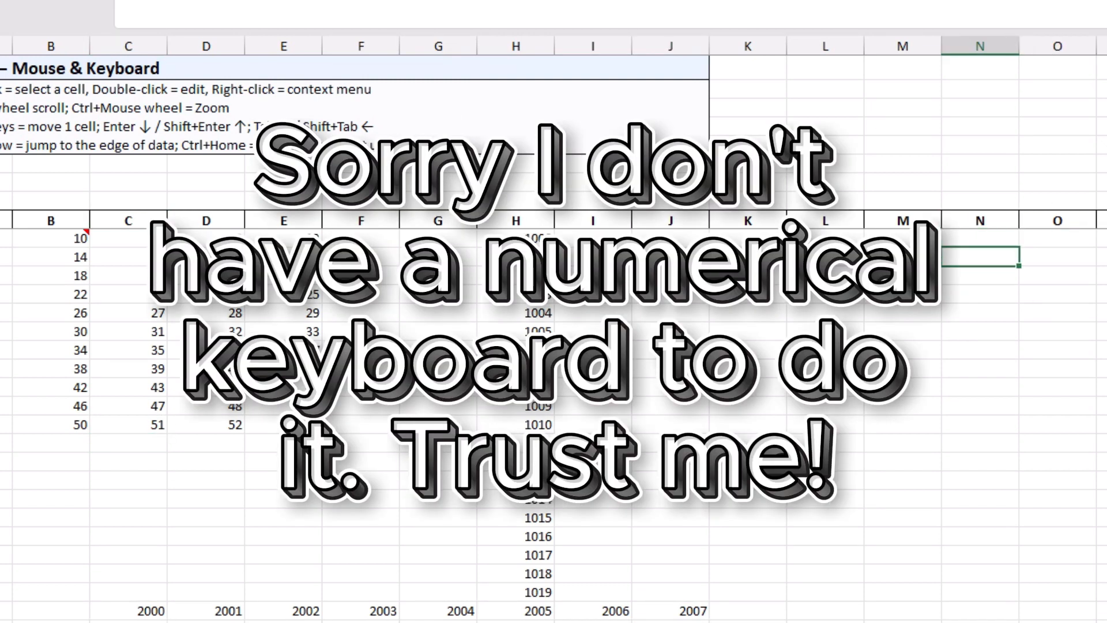
{"action": "key", "text": "Down"}
{"action": "key", "text": "Down"}
{"action": "key", "text": "Down"}
{"action": "key", "text": "Down"}
{"action": "key", "text": "Down"}
{"action": "key", "text": "Down"}
{"action": "key", "text": "Down"}
{"action": "key", "text": "Down"}
{"action": "key", "text": "Down"}
{"action": "key", "text": "Down"}
{"action": "key", "text": "Down"}
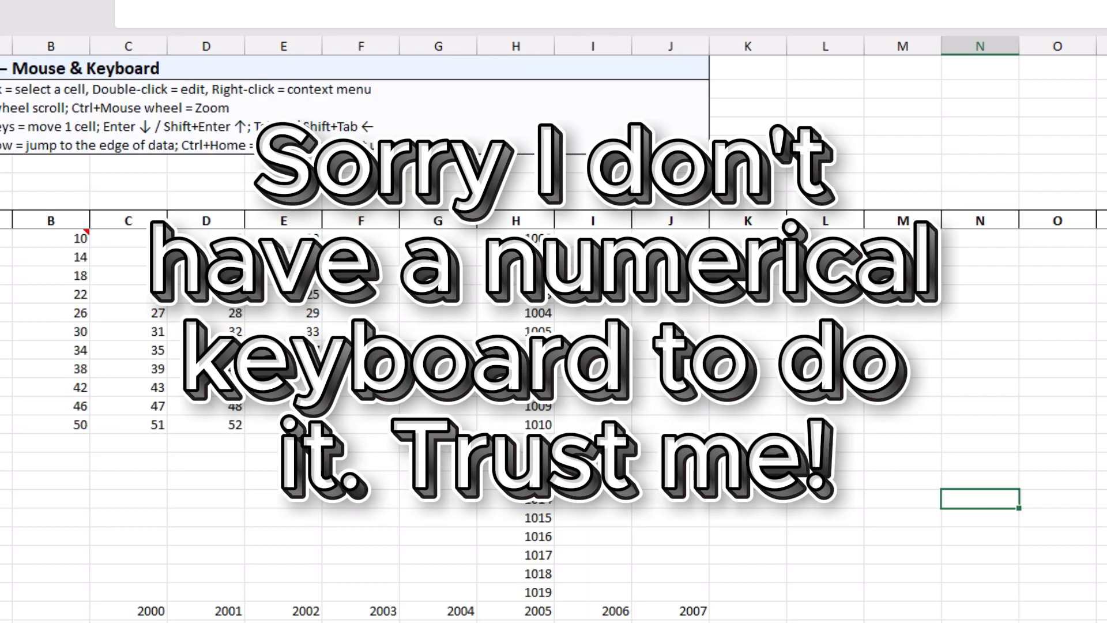
{"action": "key", "text": "Up"}
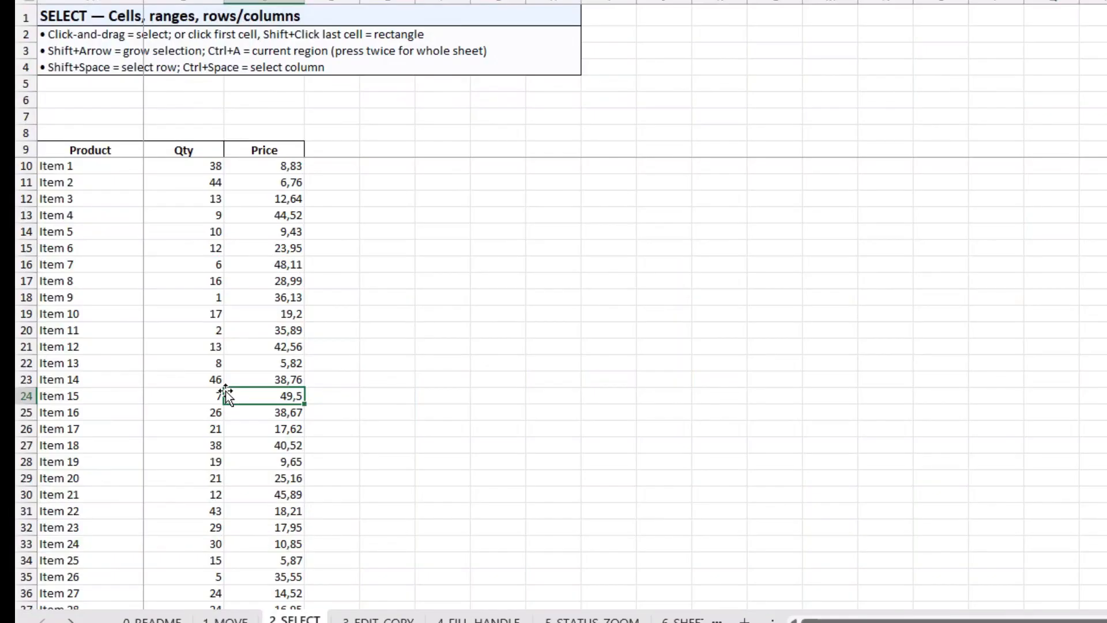
On the 2_SELECT sheet, select the range A10:C35, and reselect A10:C33 using its first and last cells.
{"action": "left_click_drag", "start_coordinate": [68, 160], "coordinate": [294, 576]}
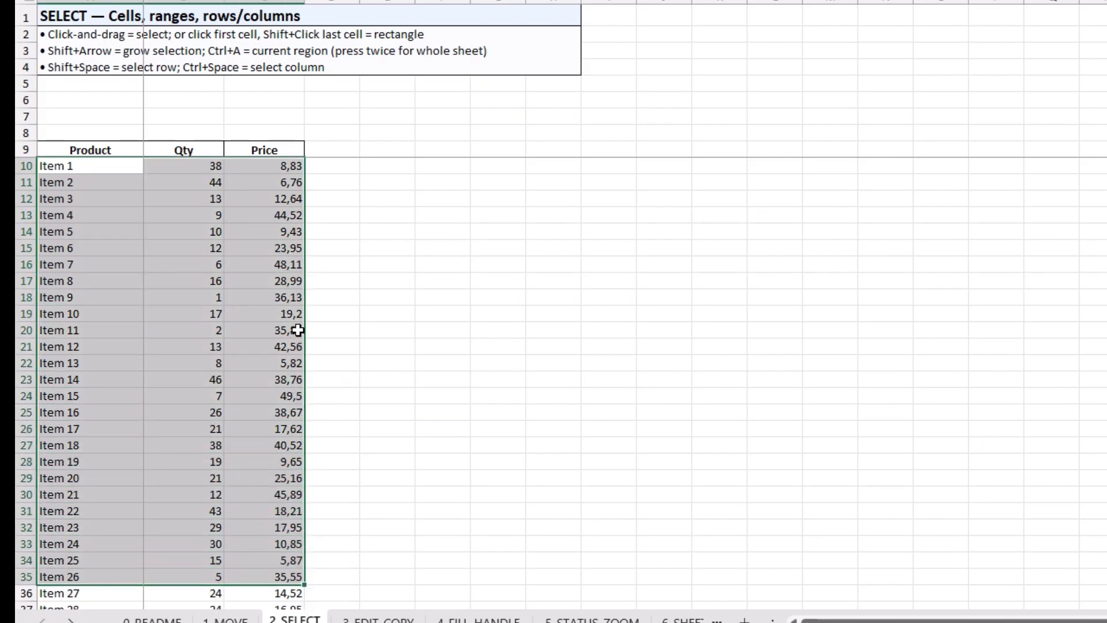
{"action": "left_click", "coordinate": [86, 163]}
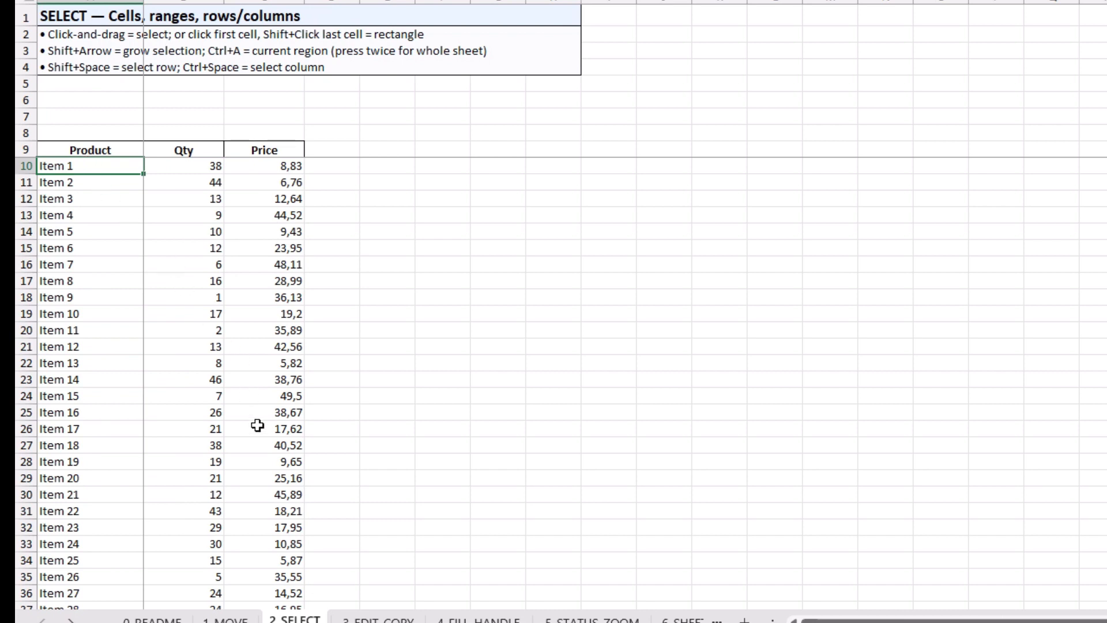
{"action": "left_click", "coordinate": [276, 479], "text": "shift"}
{"action": "left_click", "coordinate": [287, 545], "text": "shift"}
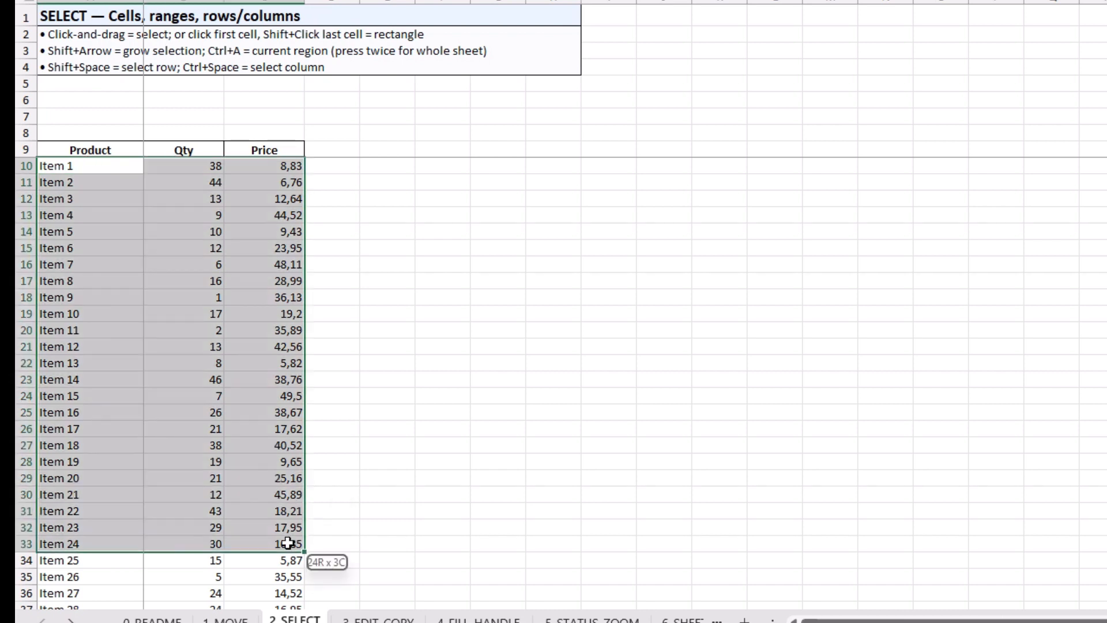
Select the Qty cell of Item 9 and extend the selection cell by cell down to Item 13.
{"action": "left_click", "coordinate": [173, 298]}
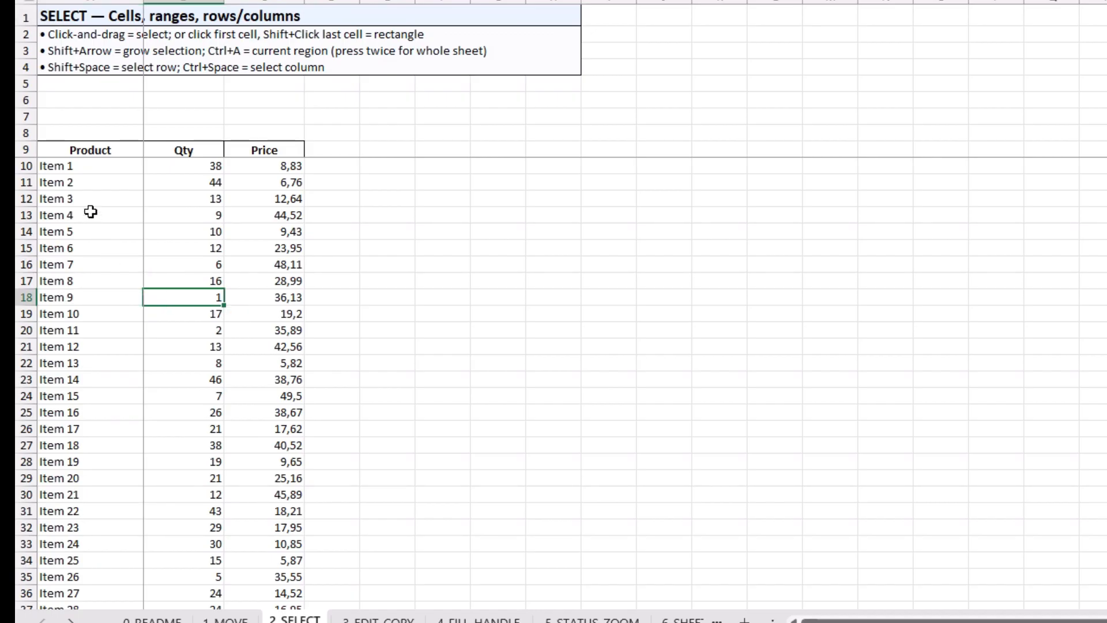
{"action": "key", "text": "shift+Down"}
{"action": "key", "text": "shift+Down"}
{"action": "key", "text": "shift+Down"}
{"action": "key", "text": "shift+Down"}
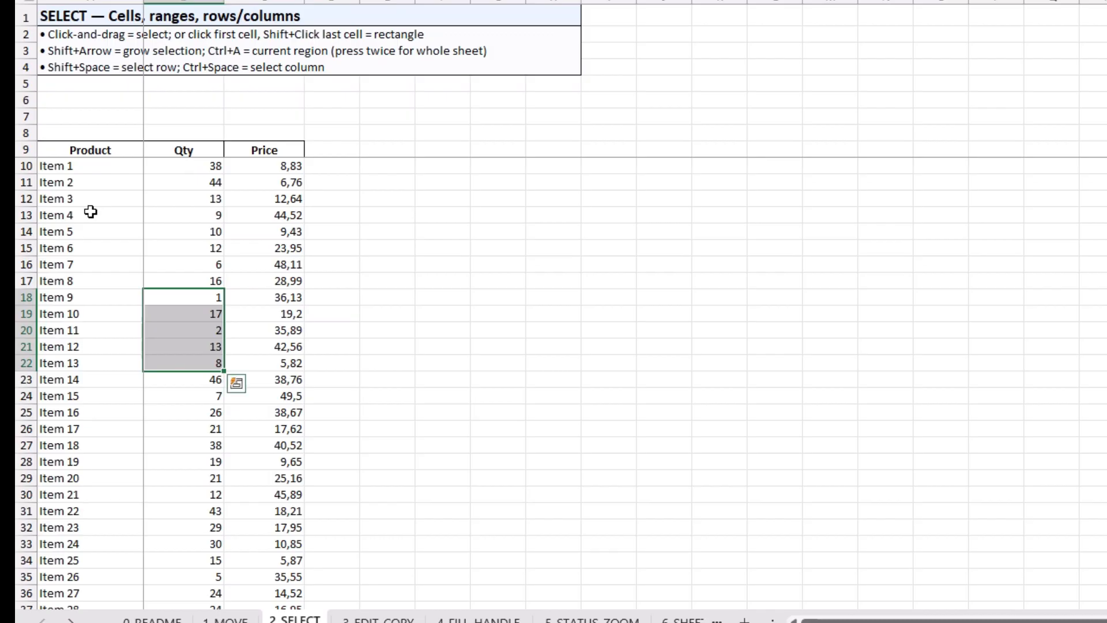
Expand the selection to the whole product table, including its headers, and to the entire sheet.
{"action": "key", "text": "ctrl+a"}
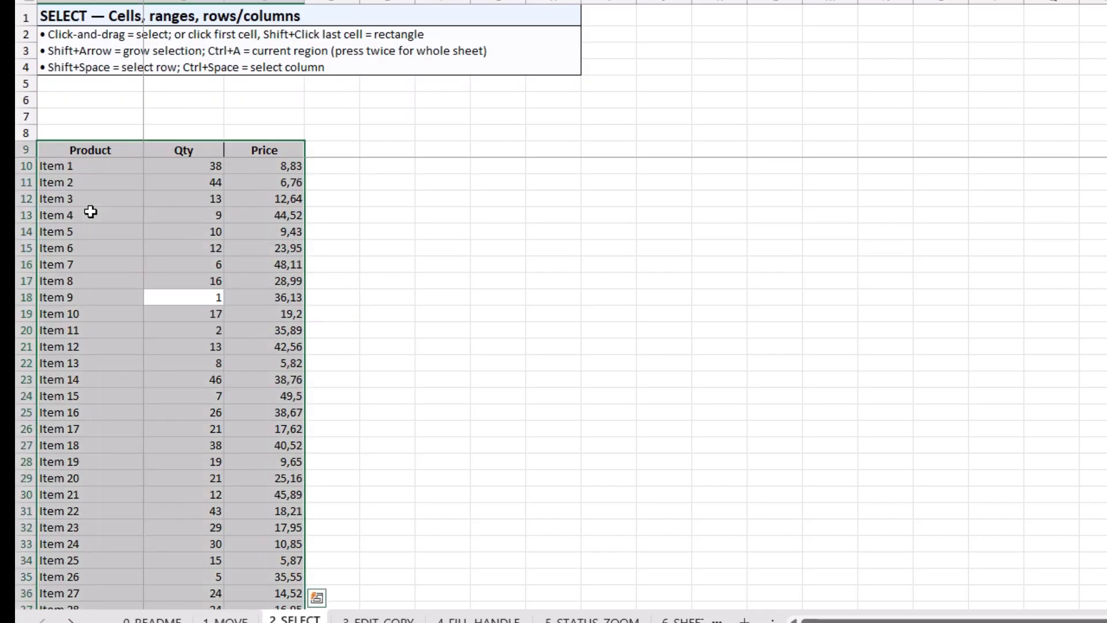
{"action": "key", "text": "ctrl+a"}
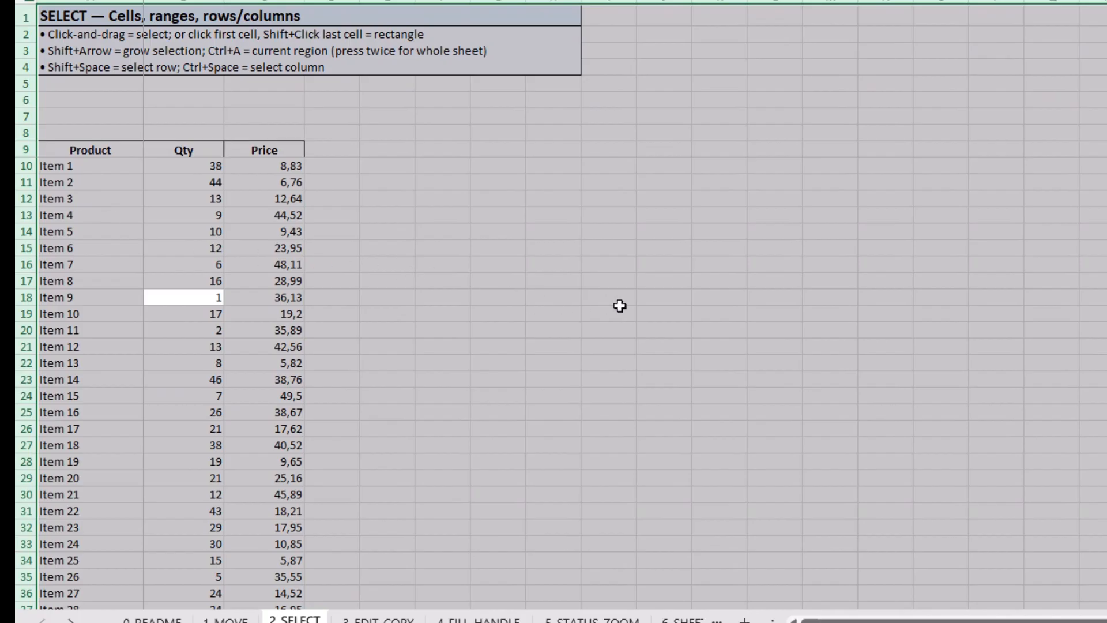
Select all of row 18 from an empty cell beside the table, and the entire column from the cell in row 20.
{"action": "left_click", "coordinate": [660, 299]}
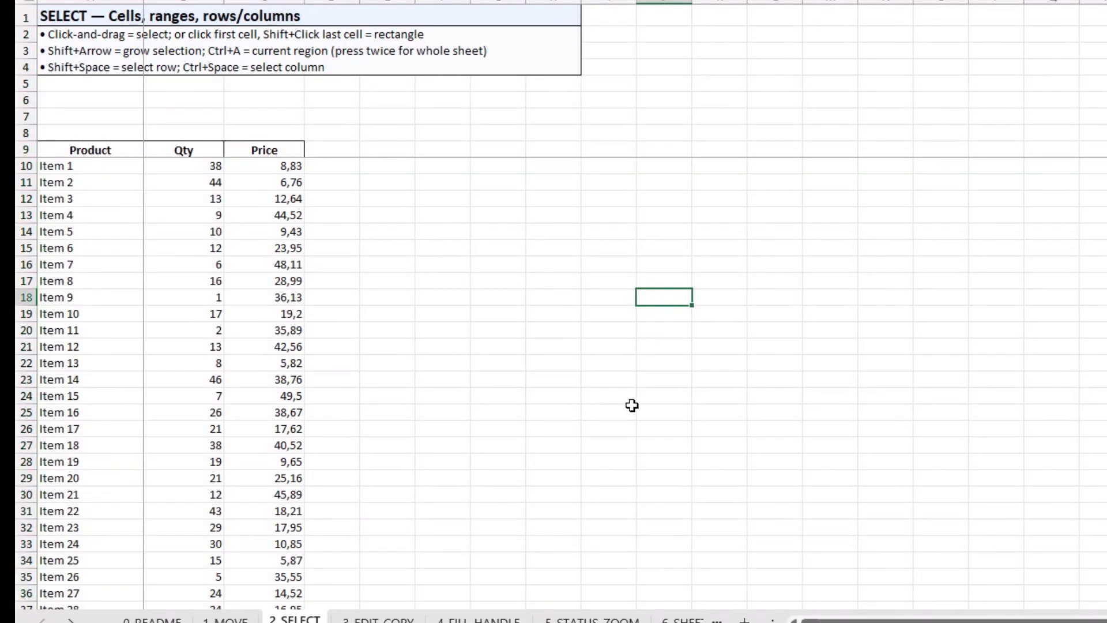
{"action": "key", "text": "shift+space"}
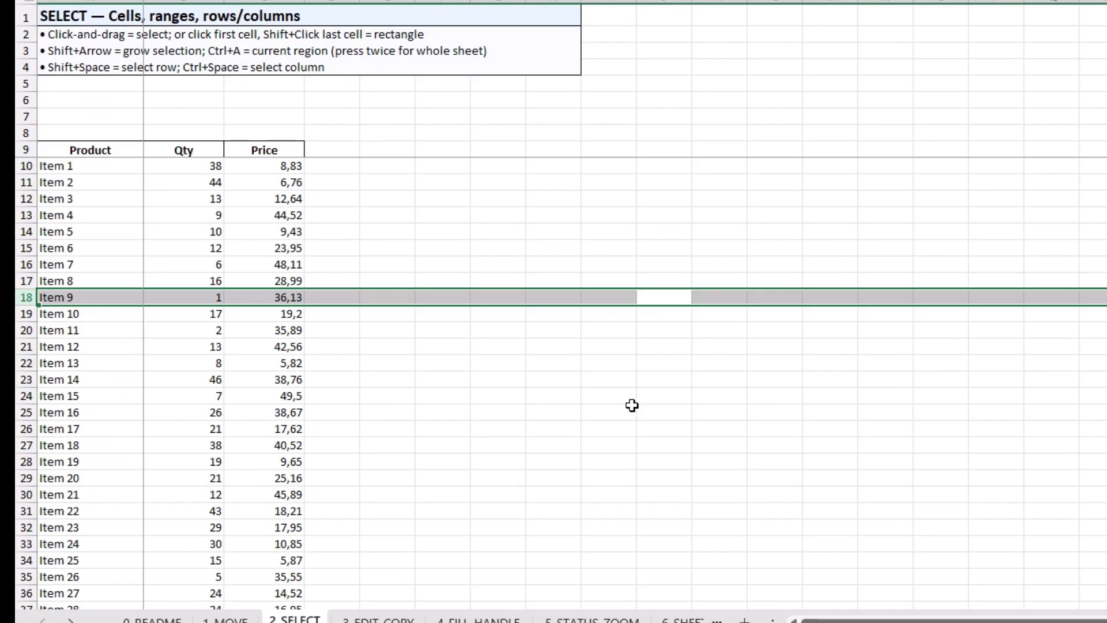
{"action": "left_click", "coordinate": [655, 332]}
{"action": "key", "text": "ctrl+space"}
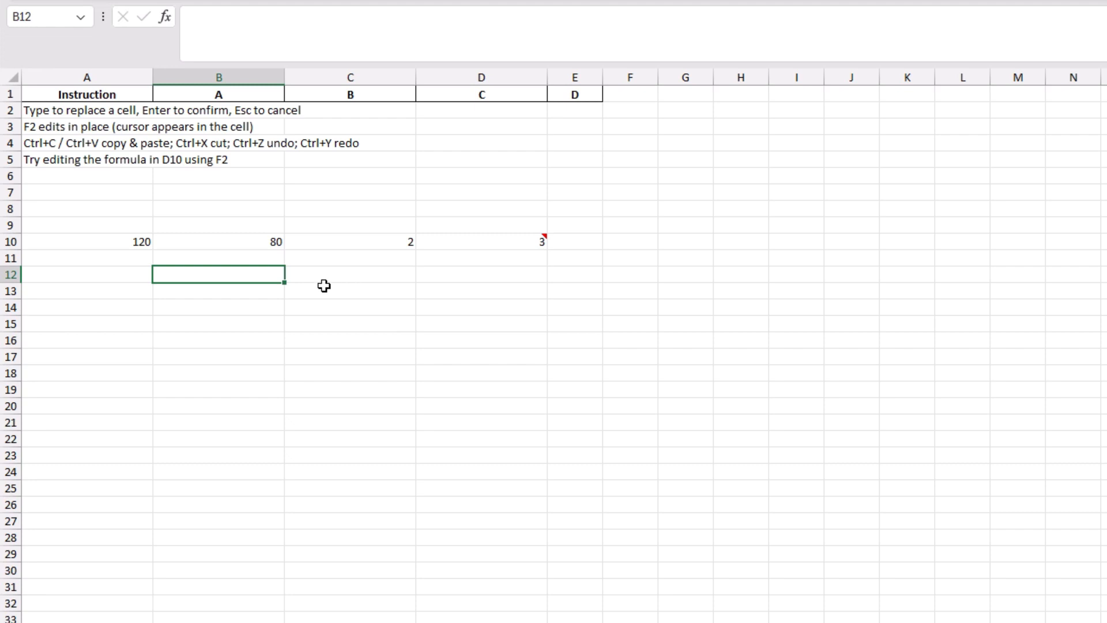
Enter the text "fsdfsdsdfsdfsd" in cell B12 of the sheet with the editing instructions.
{"action": "type", "text": "fsdfsdsdfsdfsd"}
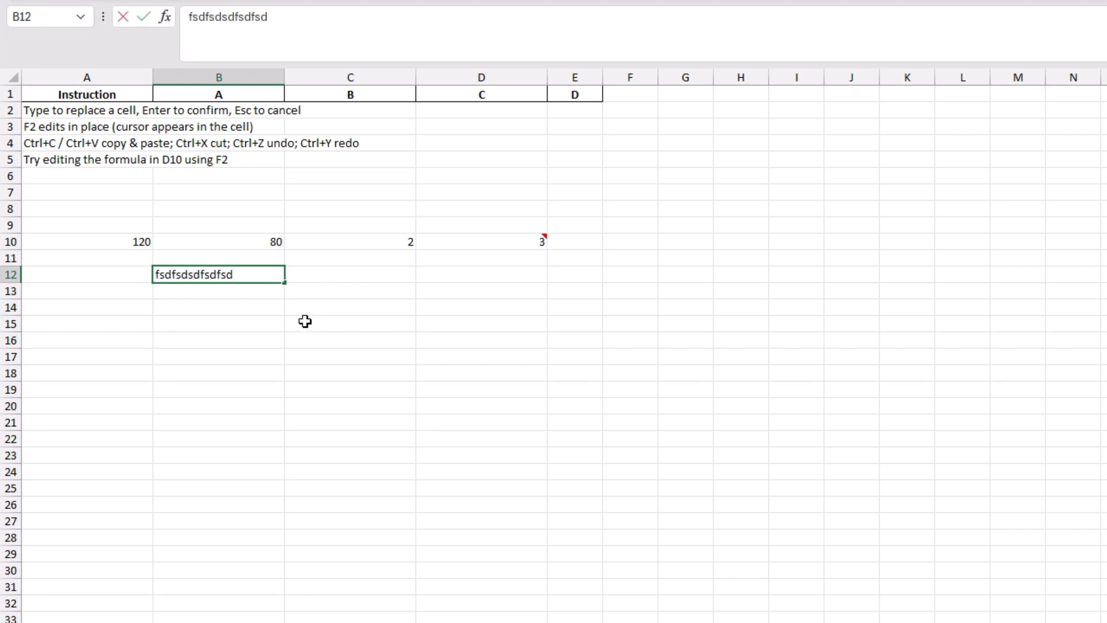
{"action": "left_click", "coordinate": [278, 326]}
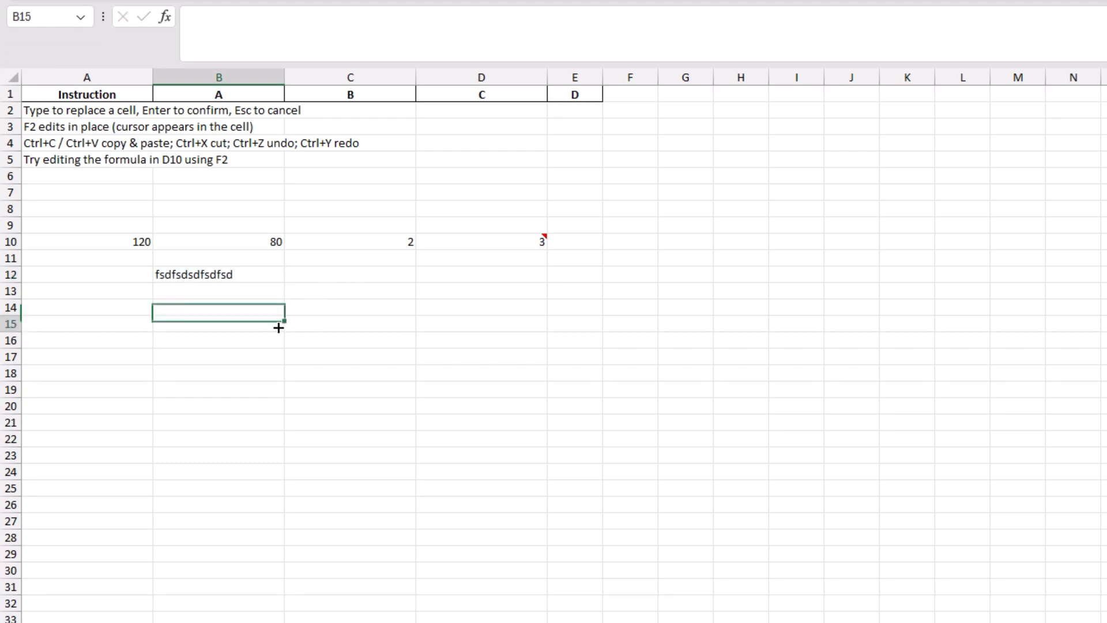
Edit cell B12 in place by deleting its last four characters, cancel the edit, and move to B13.
{"action": "left_click", "coordinate": [247, 278]}
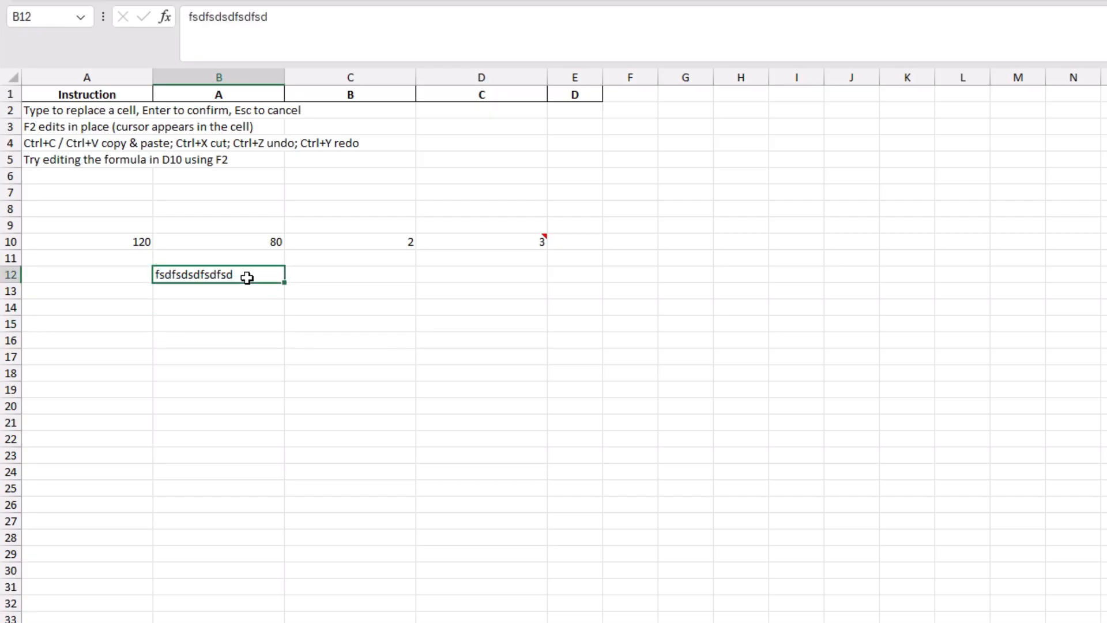
{"action": "key", "text": "F2"}
{"action": "key", "text": "BackSpace"}
{"action": "key", "text": "BackSpace"}
{"action": "key", "text": "BackSpace"}
{"action": "key", "text": "BackSpace"}
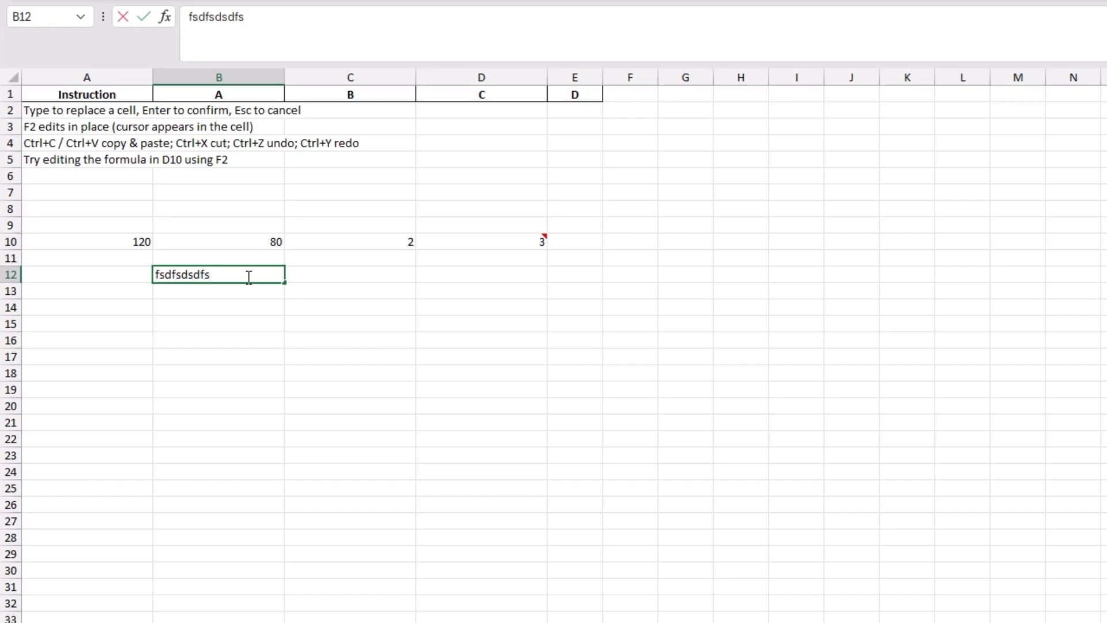
{"action": "key", "text": "Escape"}
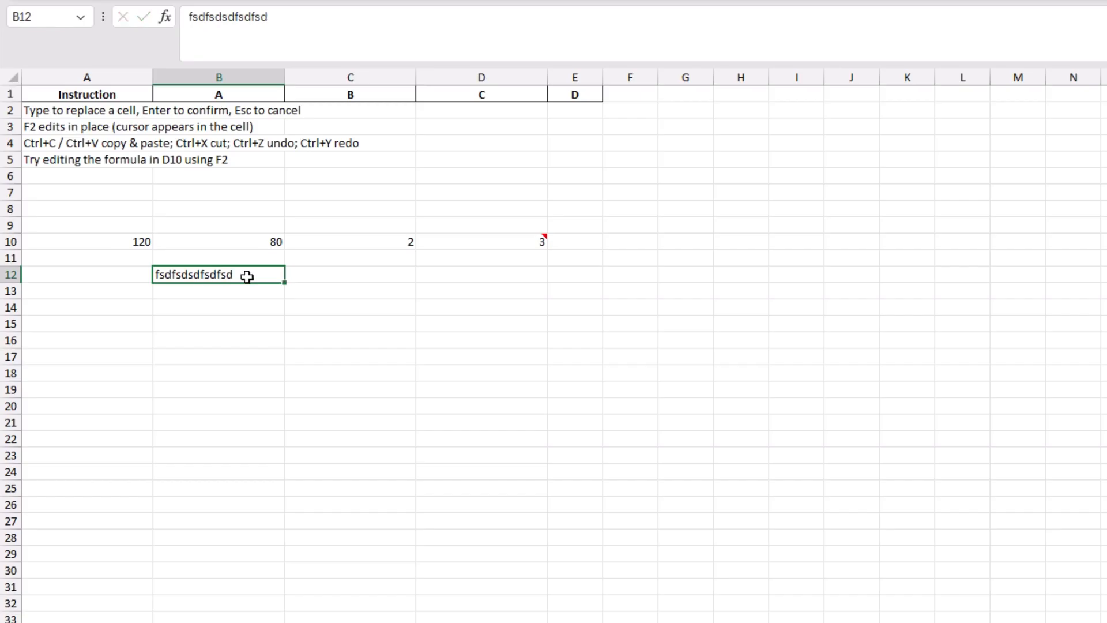
{"action": "key", "text": "Return"}
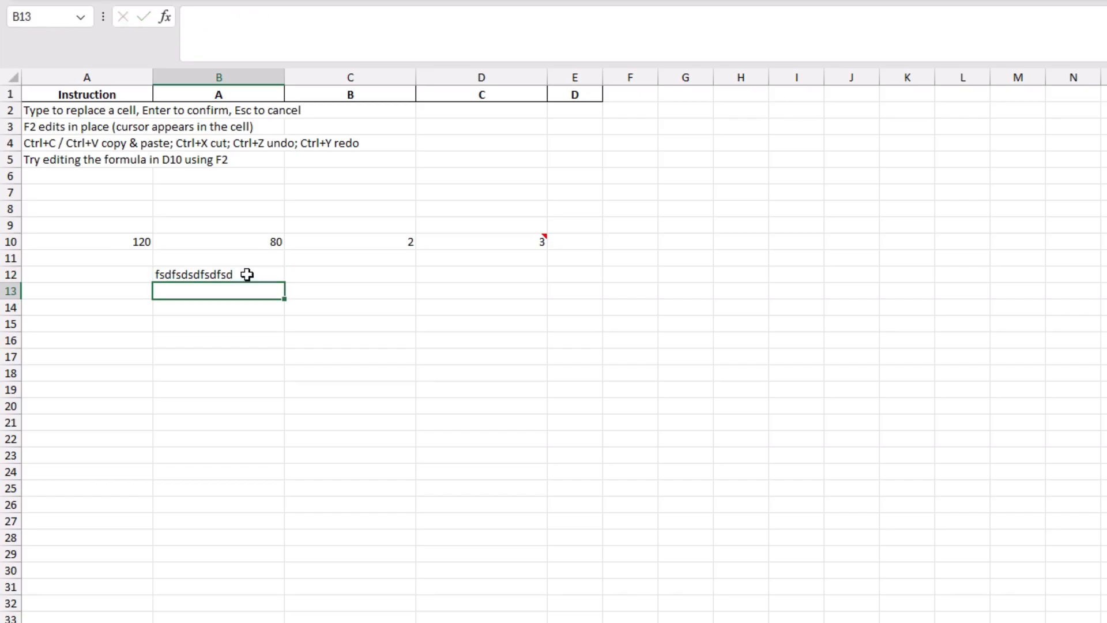
Copy the text of cell B12 into C12, and copy C12 to the clipboard.
{"action": "left_click", "coordinate": [247, 274]}
{"action": "key", "text": "ctrl+c"}
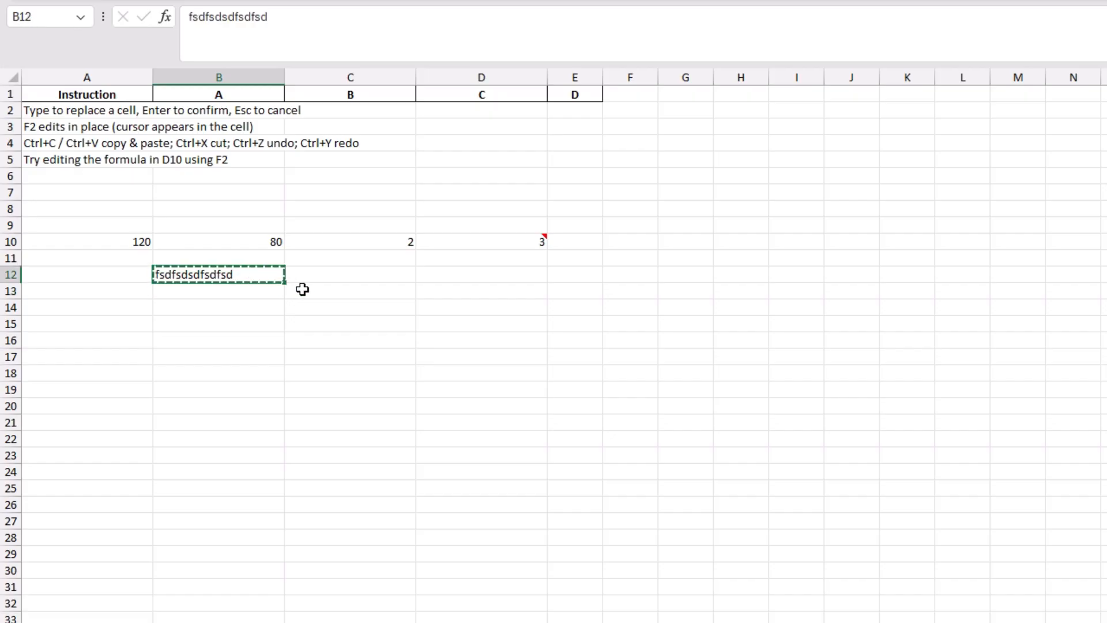
{"action": "left_click", "coordinate": [332, 273]}
{"action": "key", "text": "ctrl+v"}
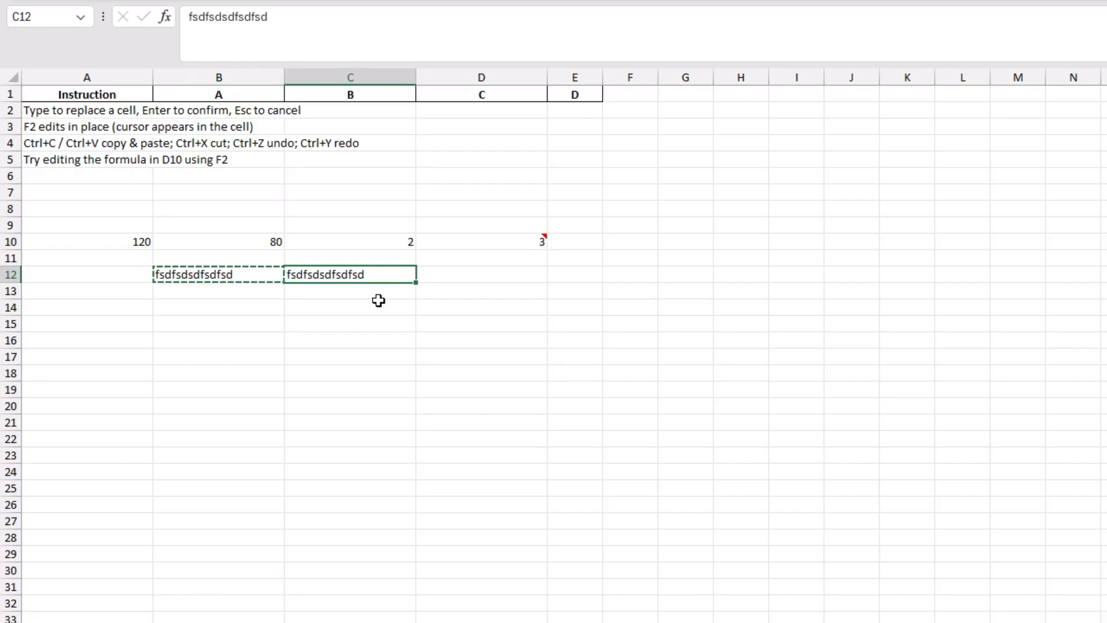
{"action": "key", "text": "ctrl+c"}
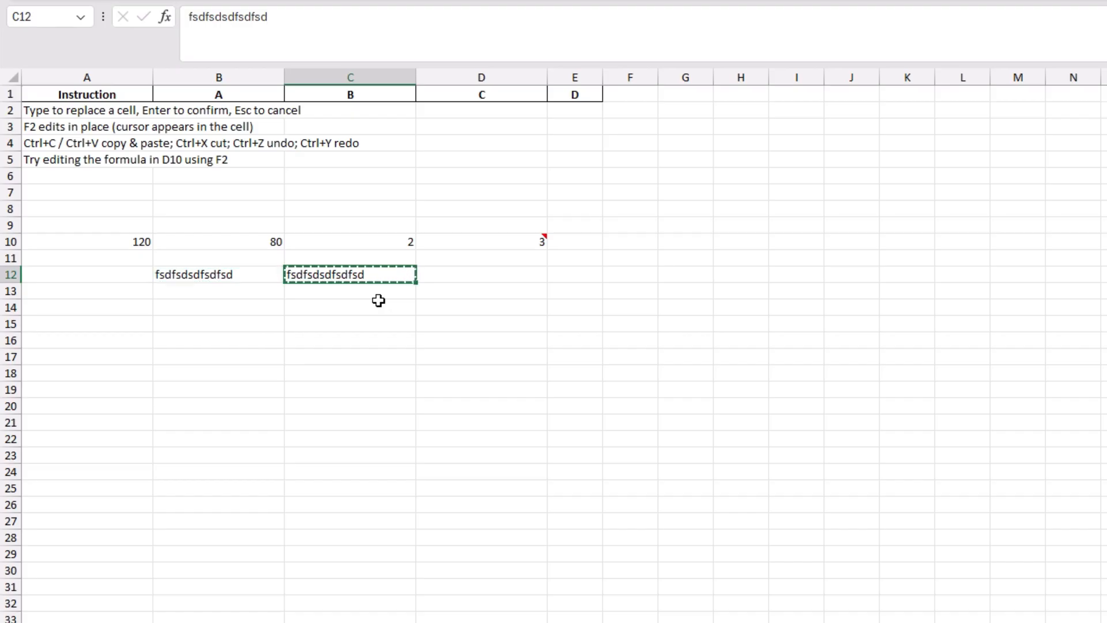
Undo the paste into cell C12, and redo it.
{"action": "key", "text": "ctrl+z"}
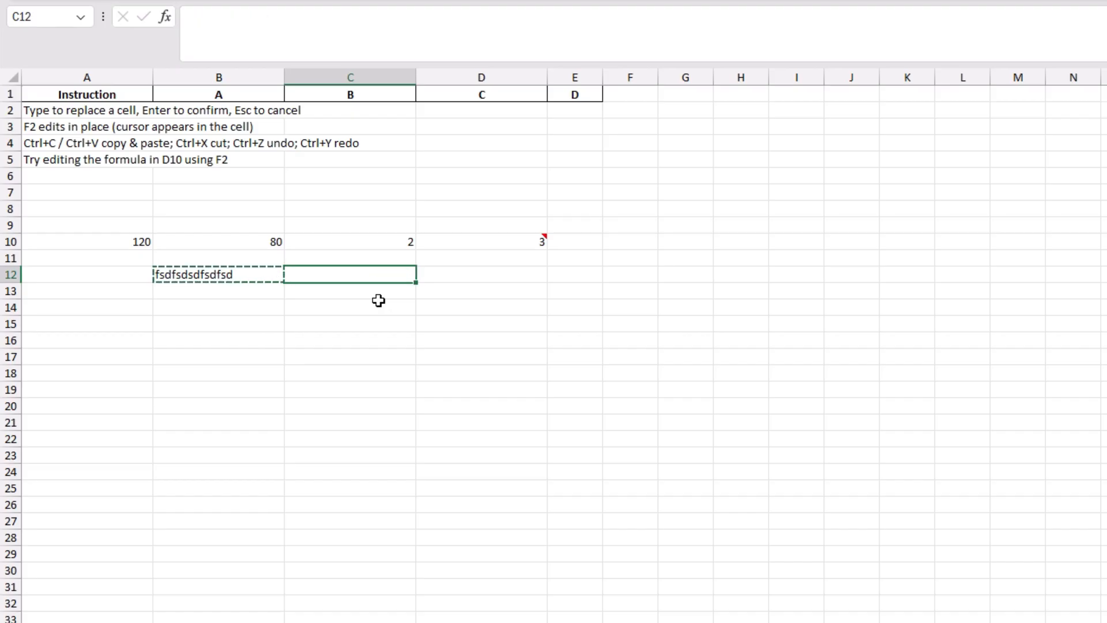
{"action": "key", "text": "ctrl+y"}
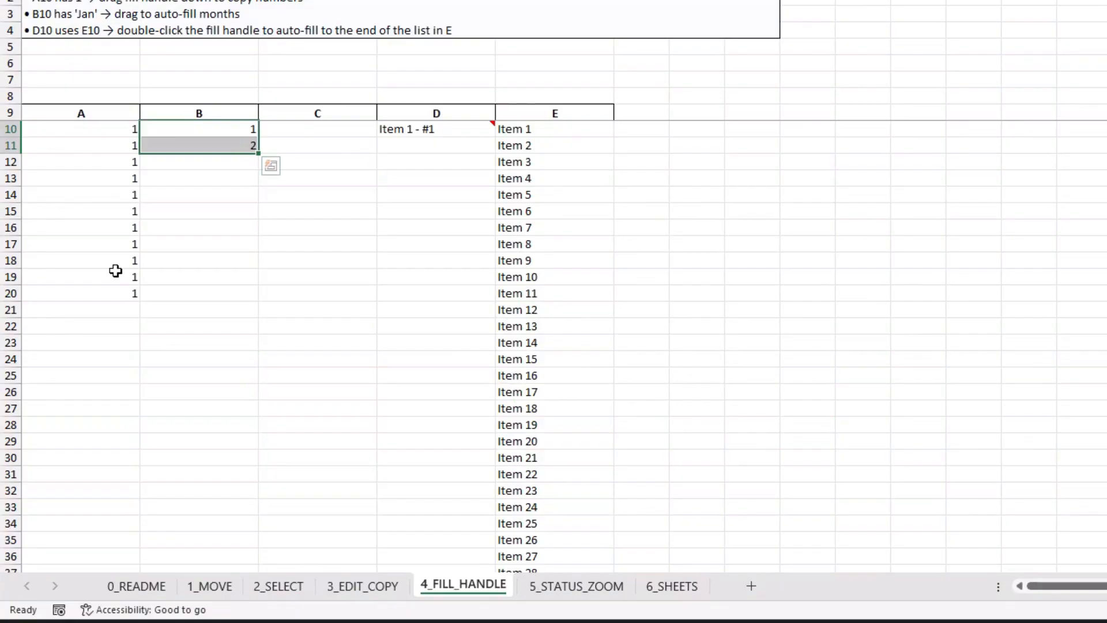
On the 4_FILL_HANDLE sheet, fill the value 1 from cell A20 down to A33.
{"action": "left_click_drag", "start_coordinate": [113, 149], "coordinate": [123, 278]}
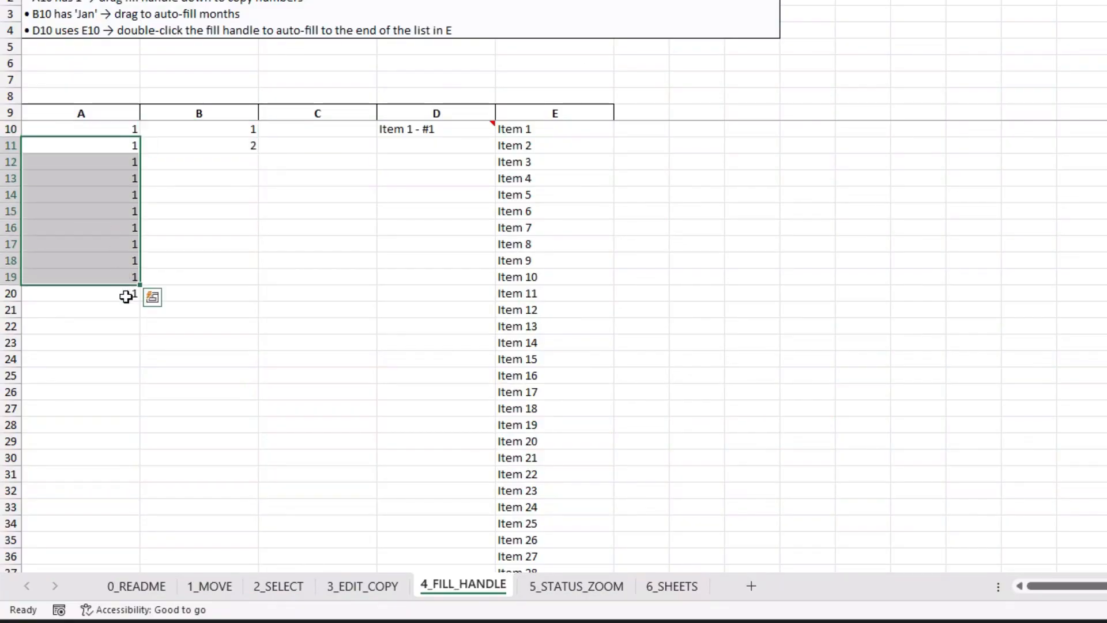
{"action": "left_click", "coordinate": [130, 294]}
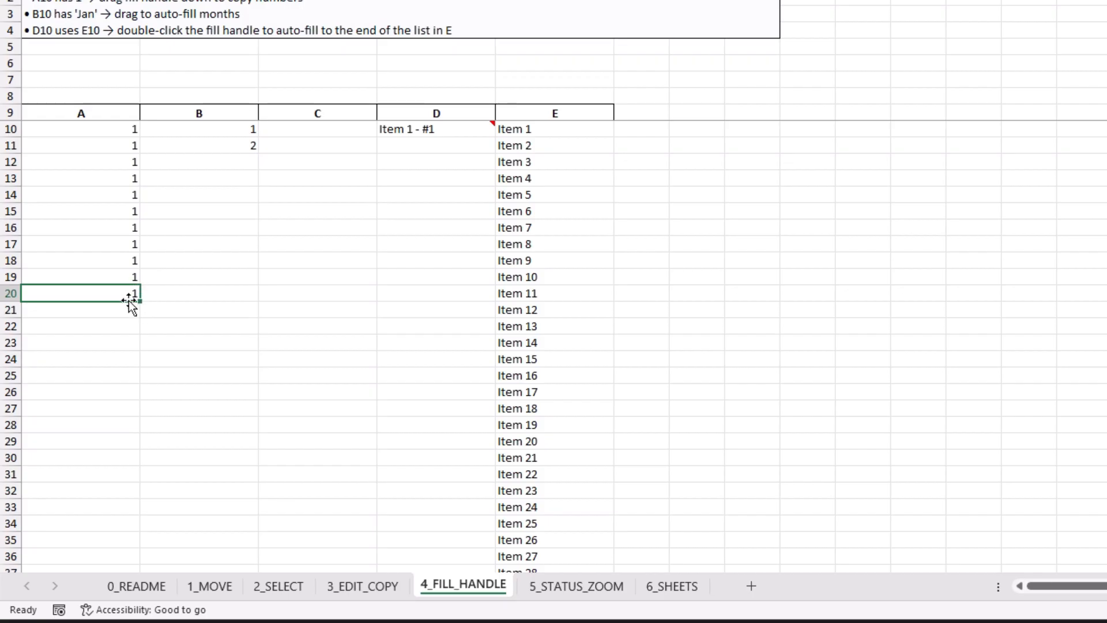
{"action": "left_click_drag", "start_coordinate": [140, 301], "coordinate": [136, 519]}
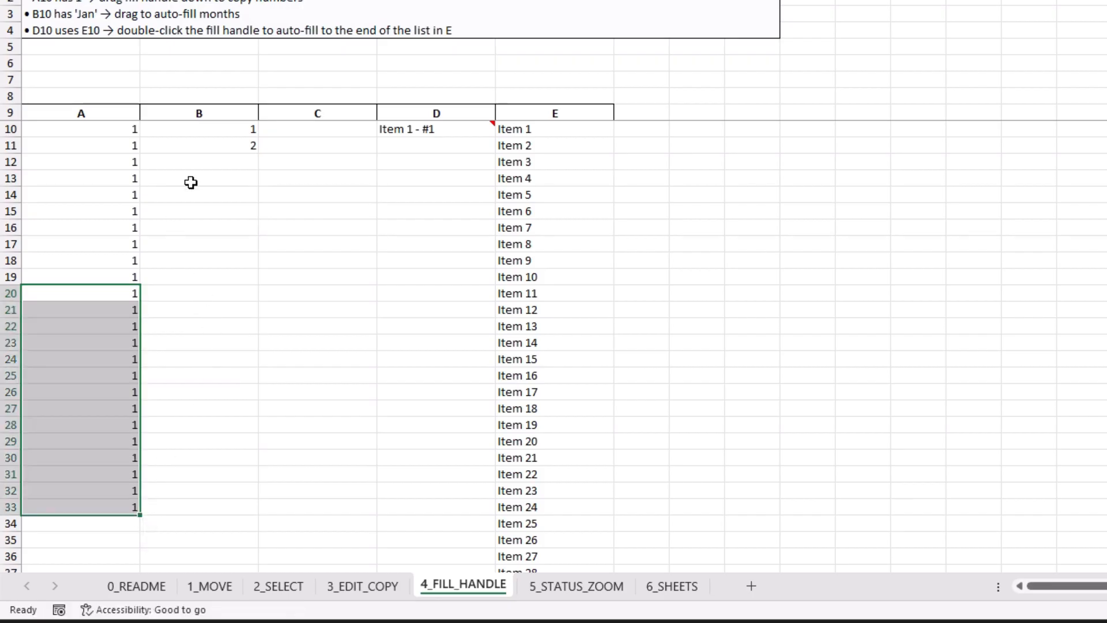
Extend the number series from B10:B11 and the content of D10 down to the end of the adjacent item list.
{"action": "left_click_drag", "start_coordinate": [223, 128], "coordinate": [227, 146]}
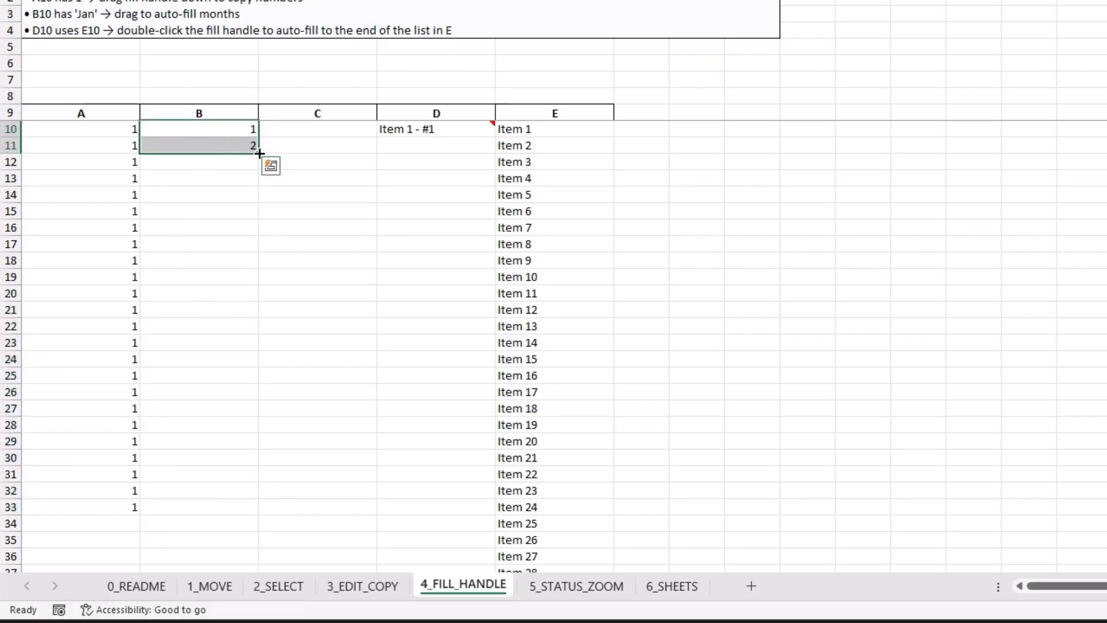
{"action": "double_click", "coordinate": [259, 157]}
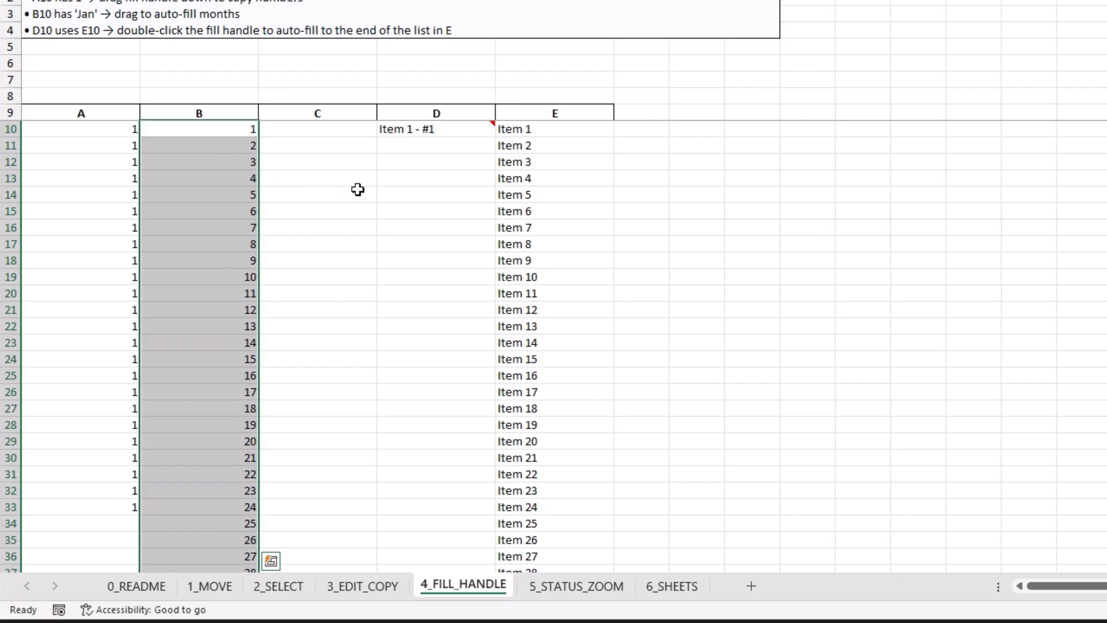
{"action": "left_click", "coordinate": [489, 132]}
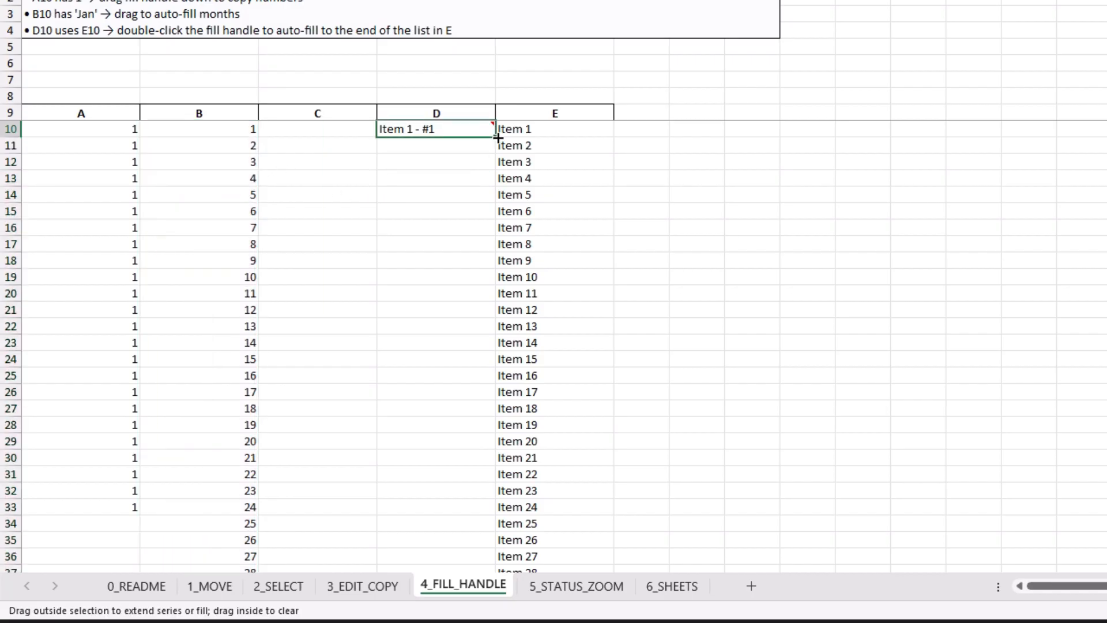
{"action": "double_click", "coordinate": [492, 135]}
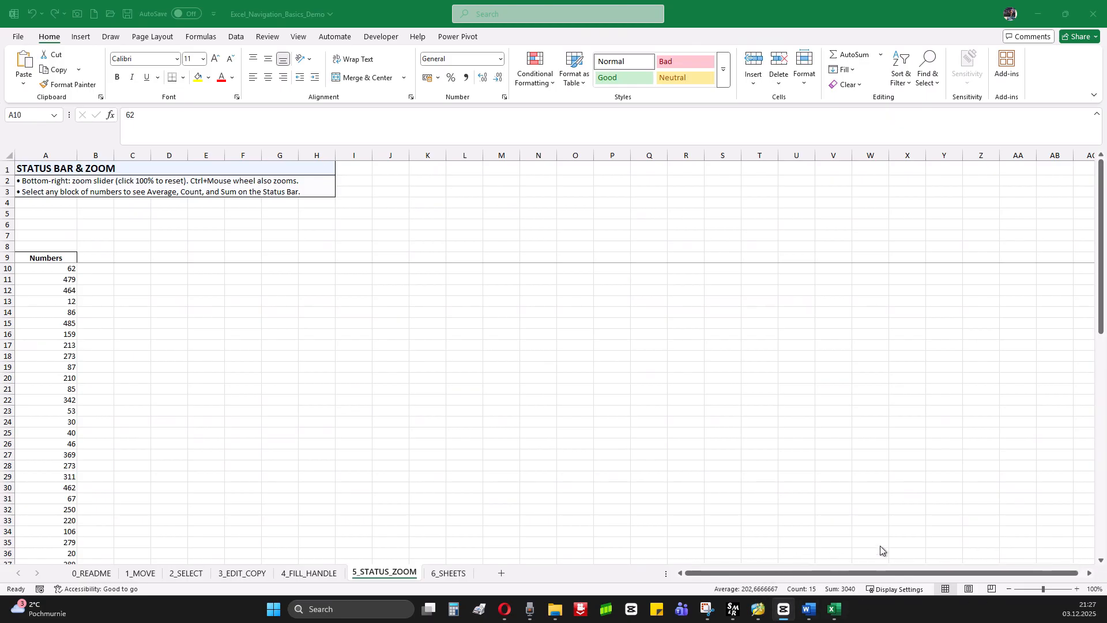
View the zoom magnification options on the 5_STATUS_ZOOM sheet and cancel without changing them.
{"action": "left_click", "coordinate": [1092, 588]}
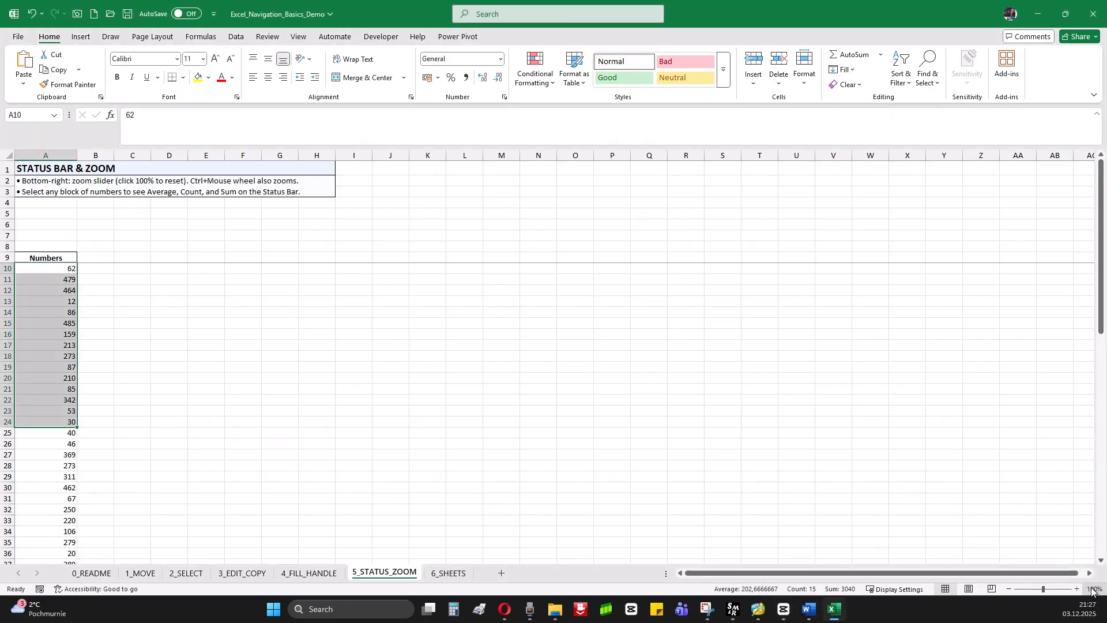
{"action": "left_click", "coordinate": [1091, 588]}
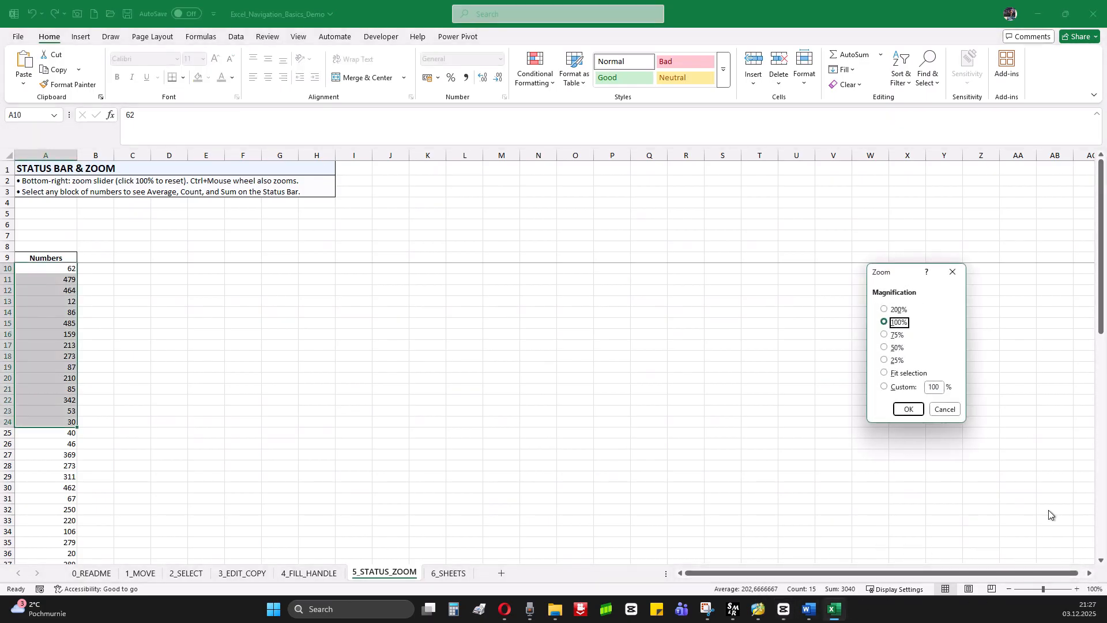
{"action": "left_click", "coordinate": [944, 410]}
Select the numbers in A10:A23 to examine their summary values, and view the status bar customization options.
{"action": "left_click", "coordinate": [45, 356]}
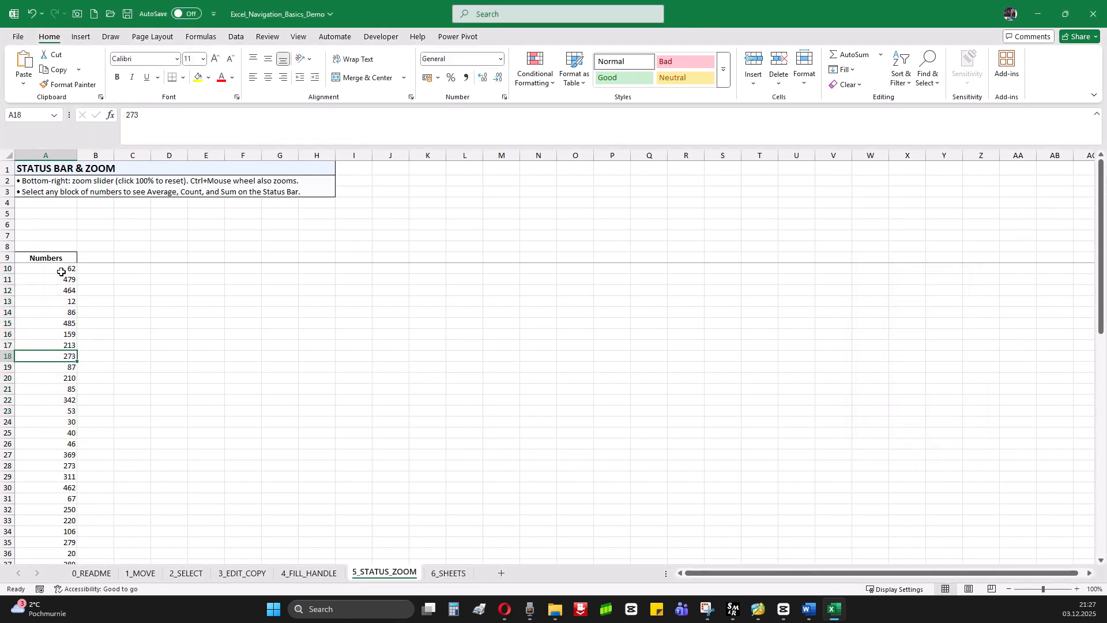
{"action": "left_click_drag", "start_coordinate": [60, 272], "coordinate": [72, 411]}
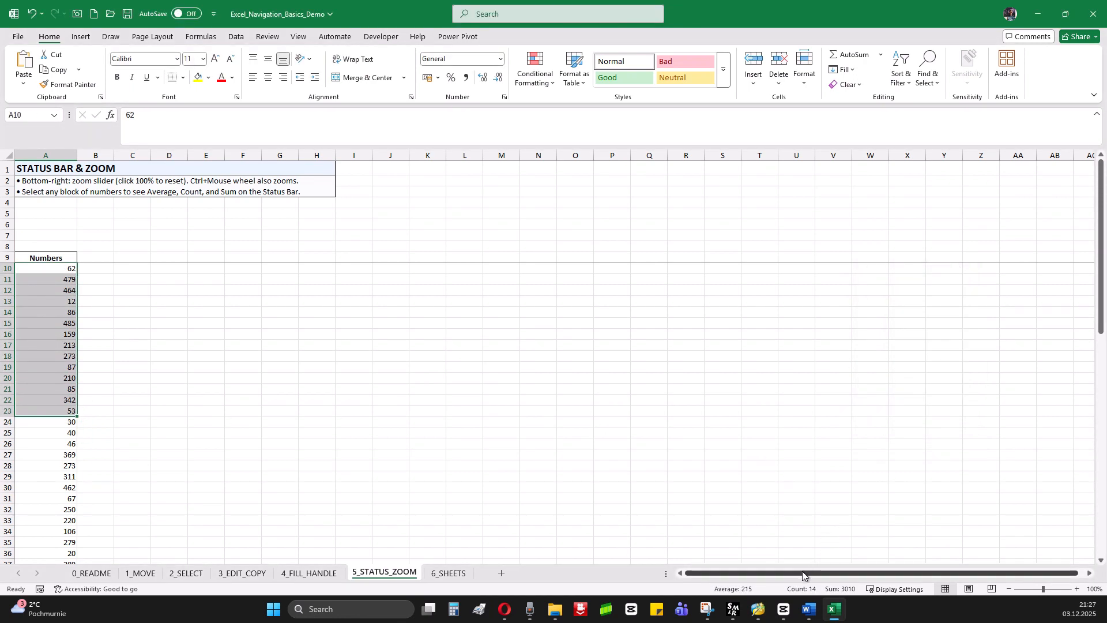
{"action": "right_click", "coordinate": [852, 591]}
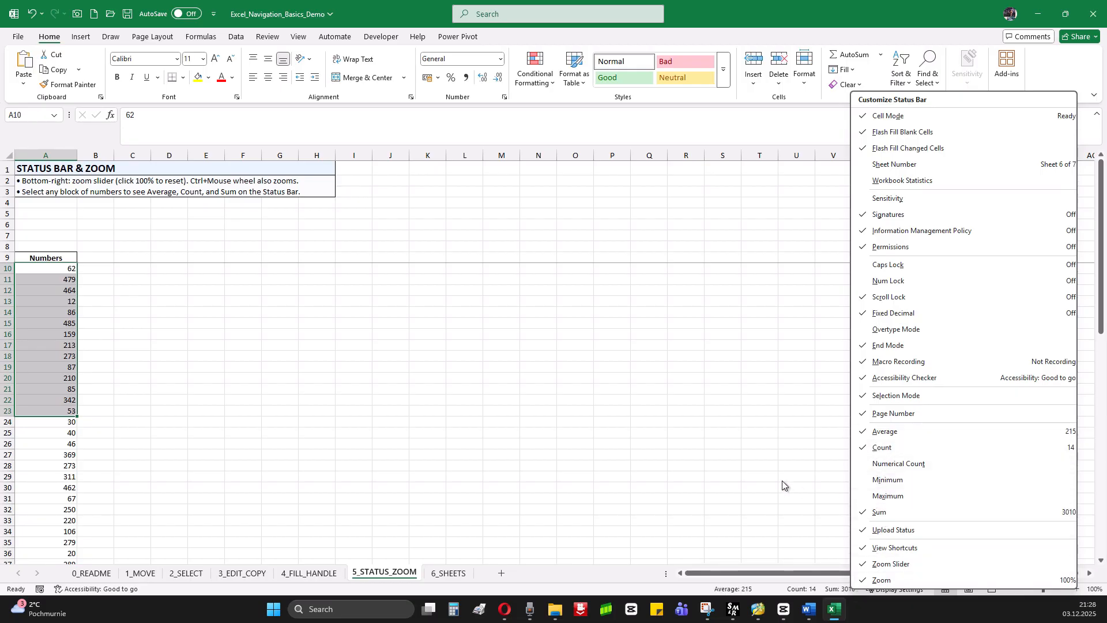
{"action": "left_click", "coordinate": [784, 484]}
{"action": "left_click", "coordinate": [733, 507]}
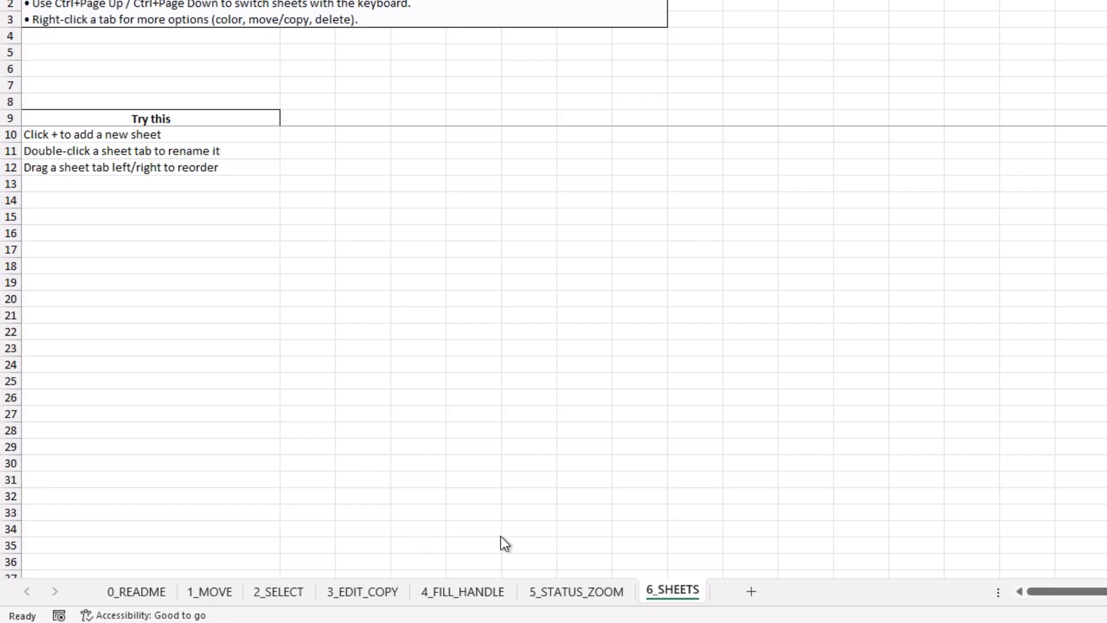
Add a new sheet named "test" and place it directly before the 6_SHEETS sheet.
{"action": "left_click", "coordinate": [753, 593]}
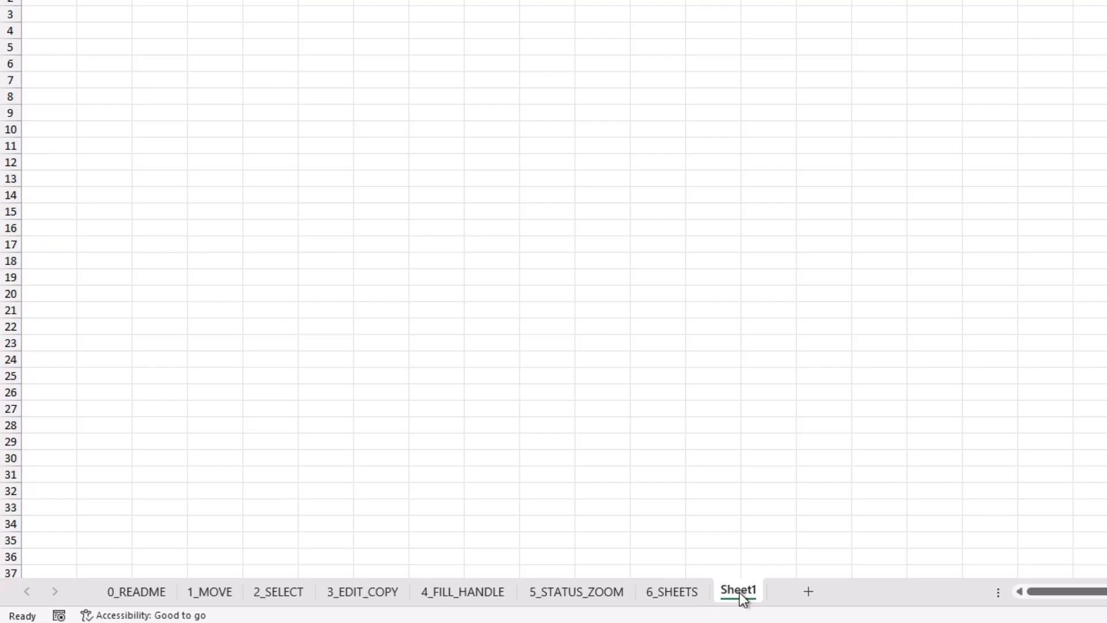
{"action": "double_click", "coordinate": [740, 593]}
{"action": "type", "text": "test"}
{"action": "left_click_drag", "start_coordinate": [655, 593], "coordinate": [656, 593]}
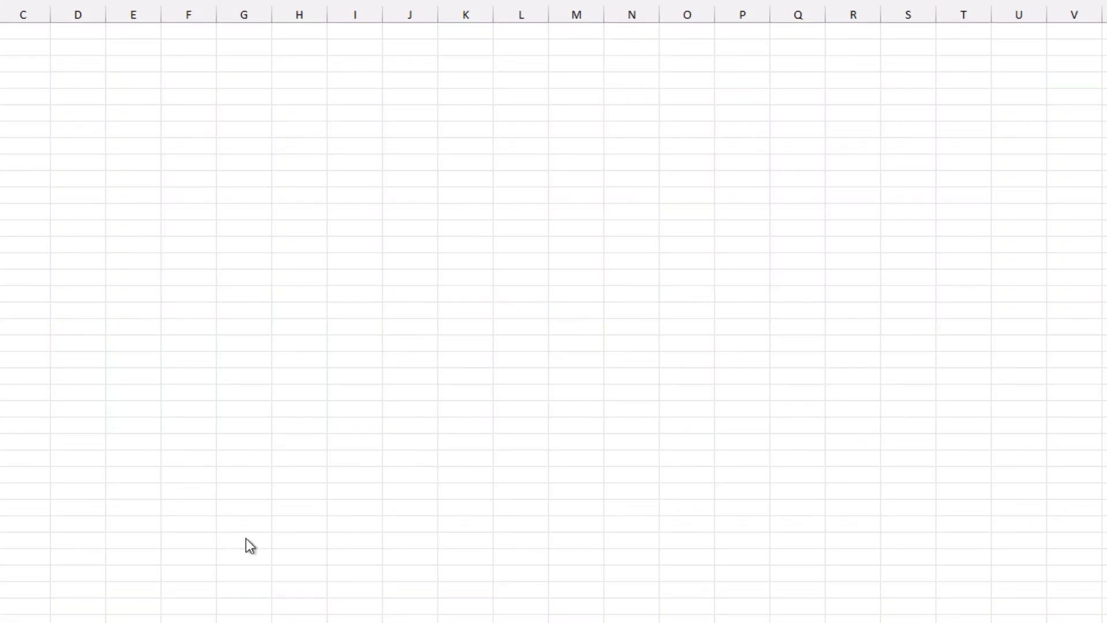
Enter "Excel", 1, 2, 3 and 4 across cells I18 to M18 of the test sheet.
{"action": "left_click", "coordinate": [373, 309]}
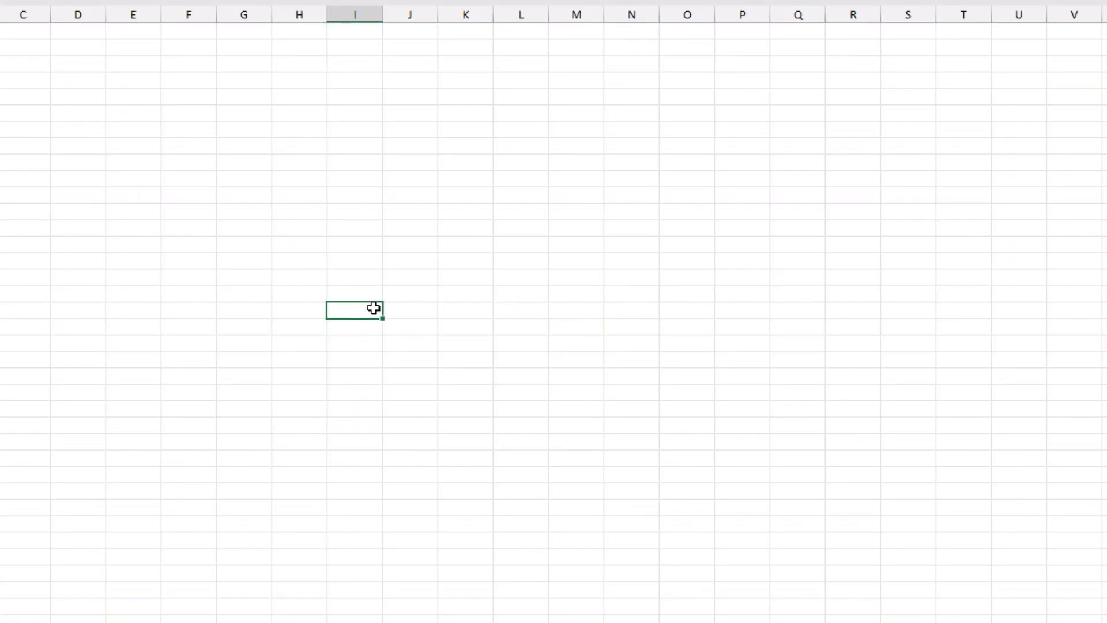
{"action": "type", "text": "Excel"}
{"action": "key", "text": "Tab"}
{"action": "type", "text": "1"}
{"action": "key", "text": "Tab"}
{"action": "type", "text": "2"}
{"action": "key", "text": "Tab"}
{"action": "type", "text": "3"}
{"action": "key", "text": "Tab"}
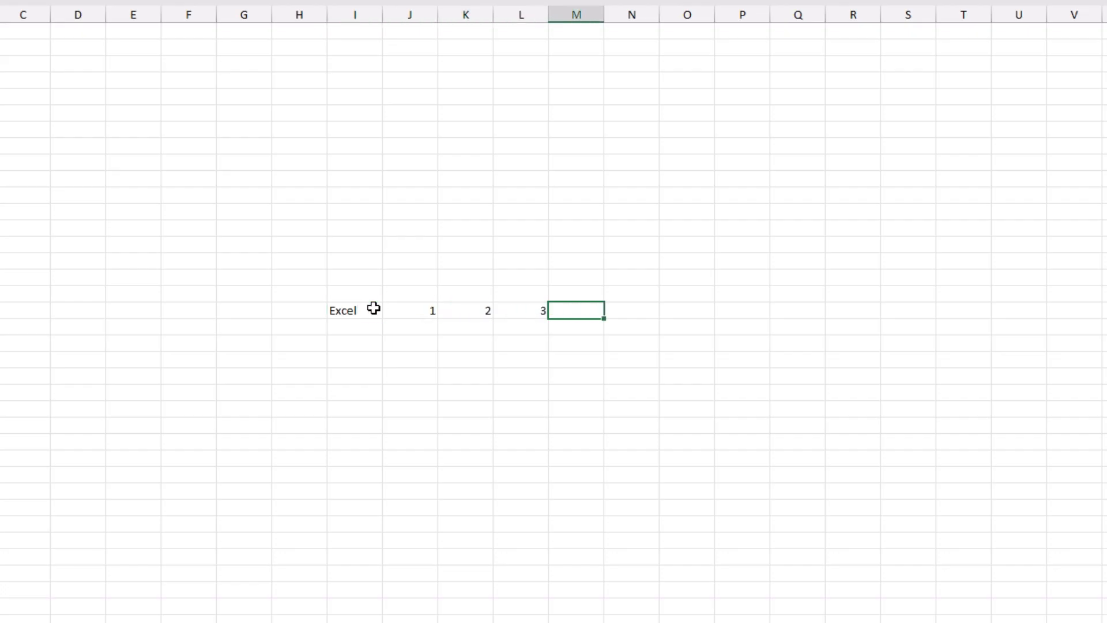
{"action": "key", "text": "Return"}
{"action": "key", "text": "Left"}
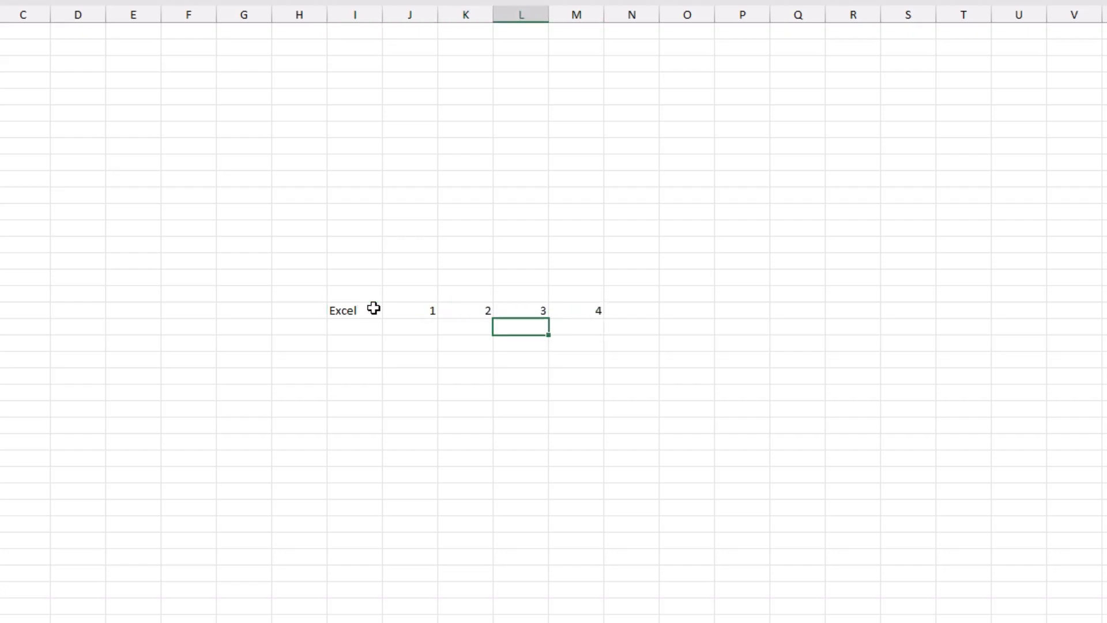
View the context menu of the cell containing "Excel" and close it.
{"action": "left_click", "coordinate": [369, 292]}
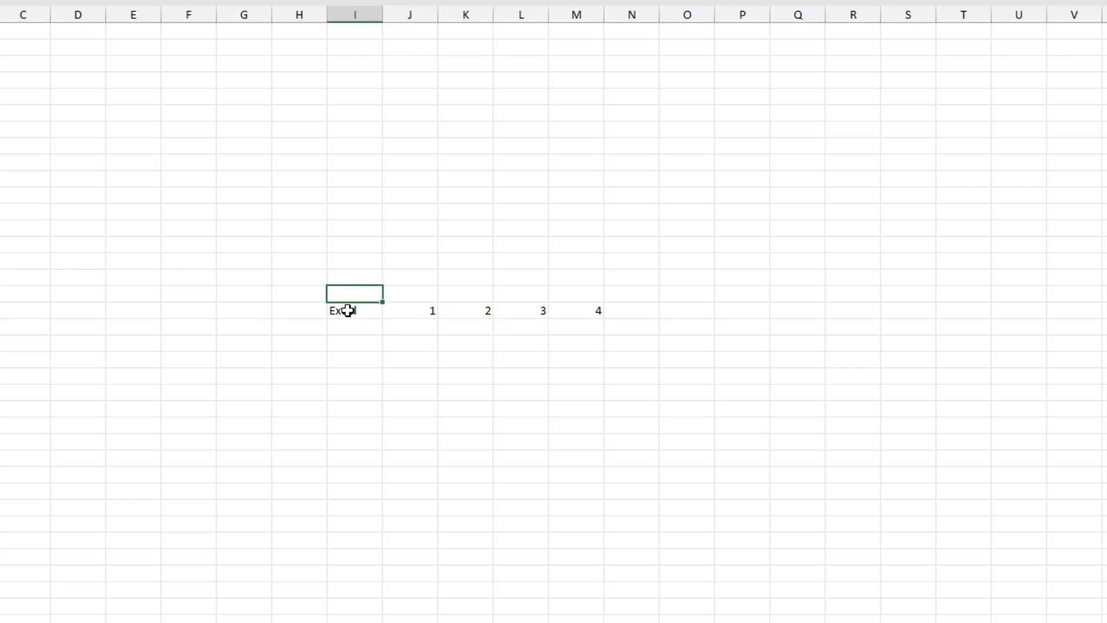
{"action": "left_click", "coordinate": [348, 310]}
{"action": "right_click", "coordinate": [348, 310]}
{"action": "left_click", "coordinate": [573, 346]}
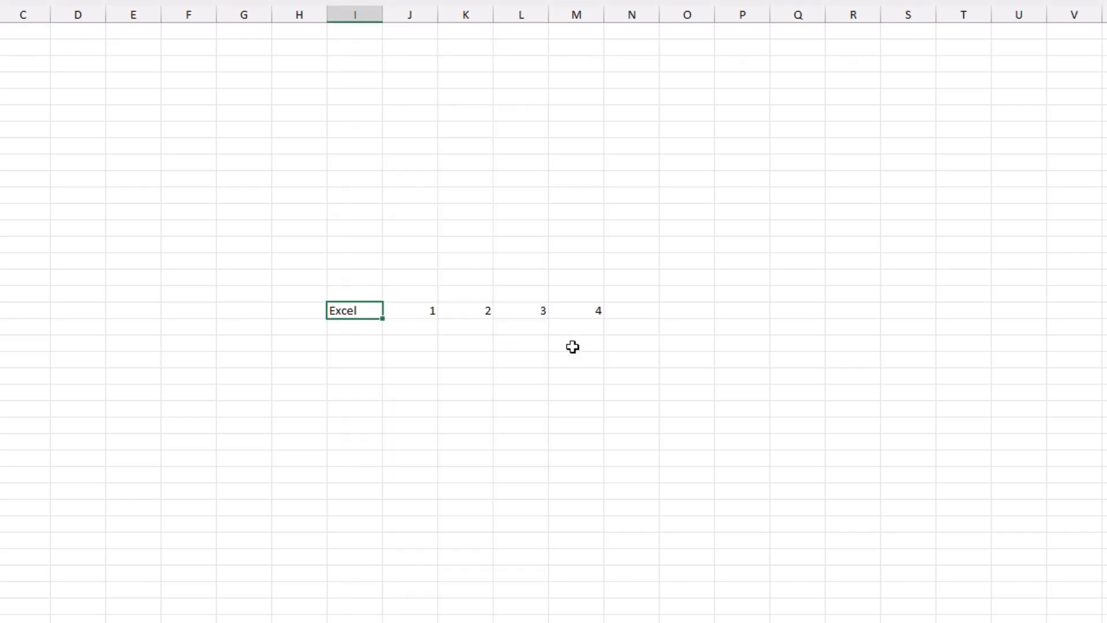
Copy the 1 from cell J18 into J19, and clear the pasted value.
{"action": "left_click", "coordinate": [433, 312]}
{"action": "key", "text": "ctrl+c"}
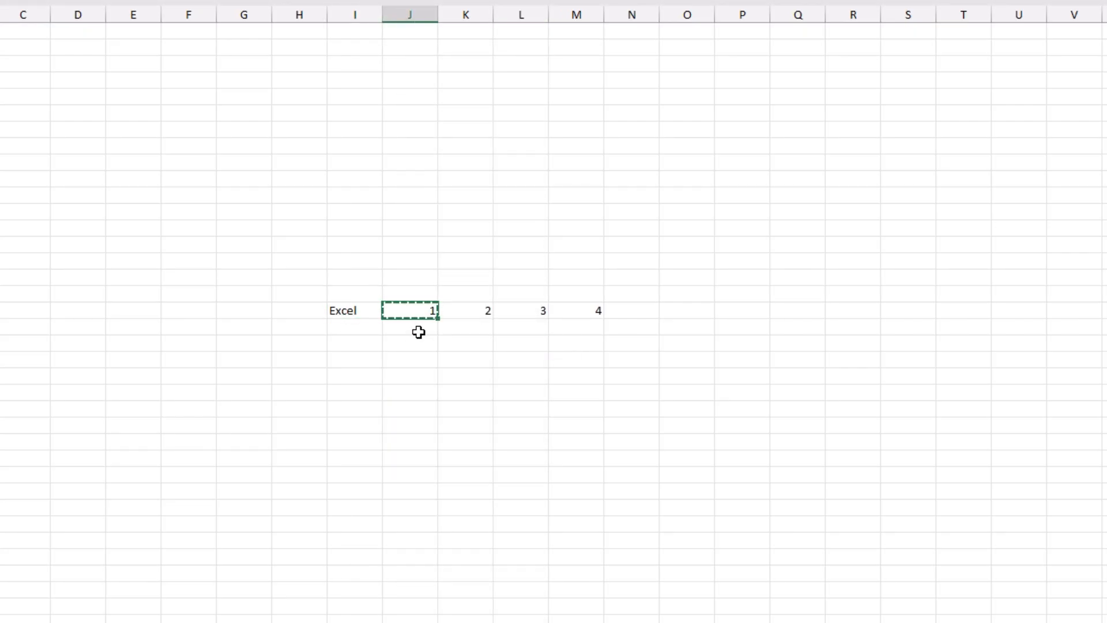
{"action": "left_click", "coordinate": [418, 327]}
{"action": "key", "text": "ctrl+v"}
{"action": "key", "text": "Delete"}
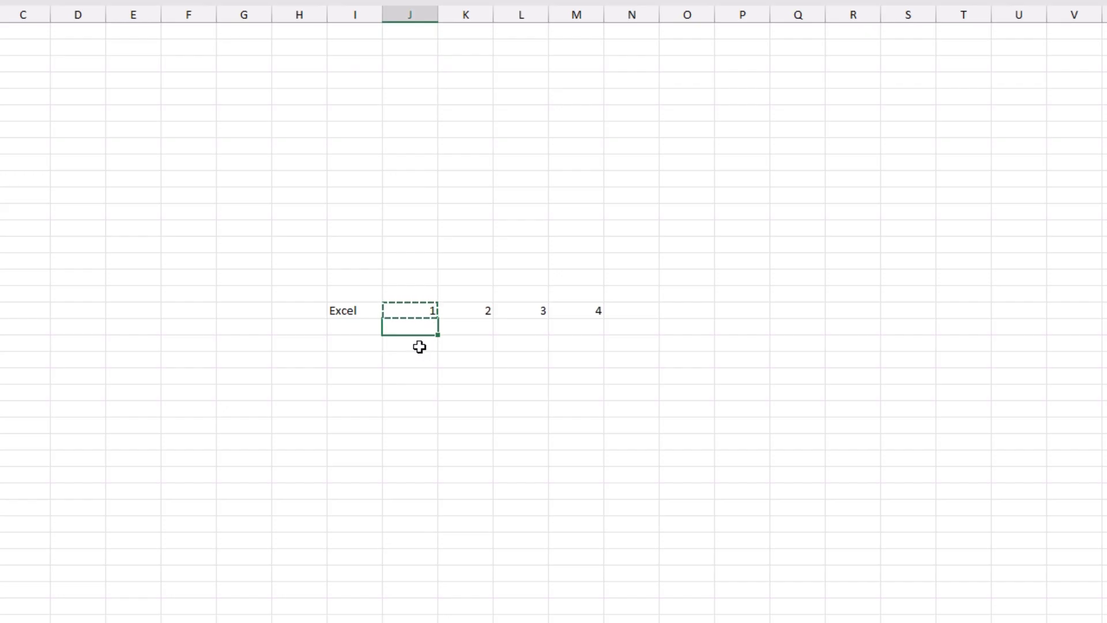
{"action": "left_click", "coordinate": [453, 329]}
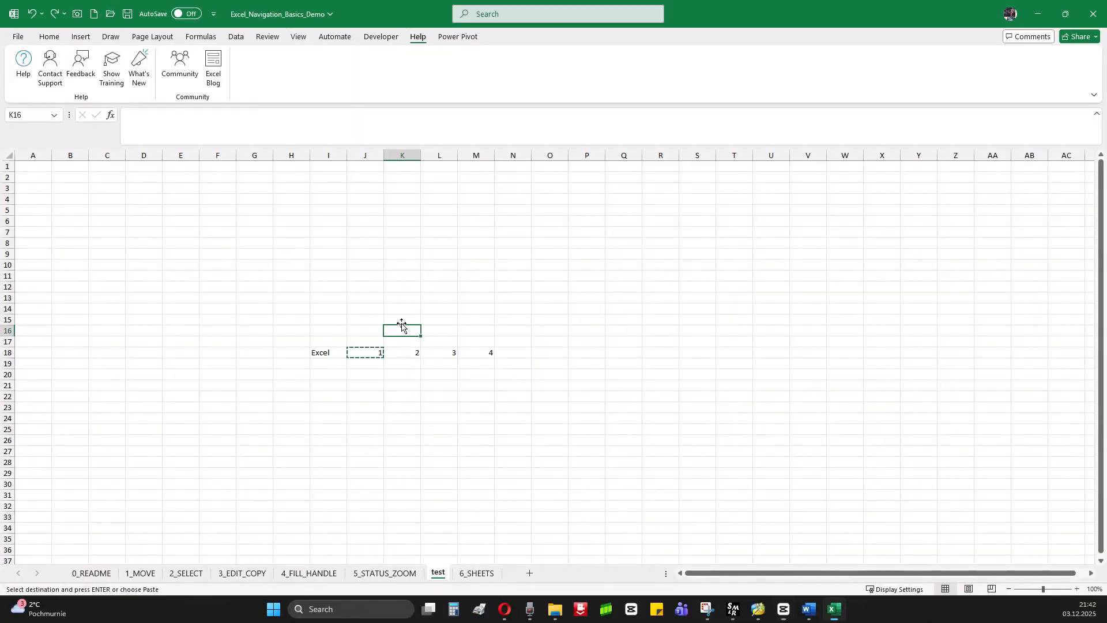
{"action": "left_click", "coordinate": [405, 298]}
{"action": "left_click", "coordinate": [410, 321]}
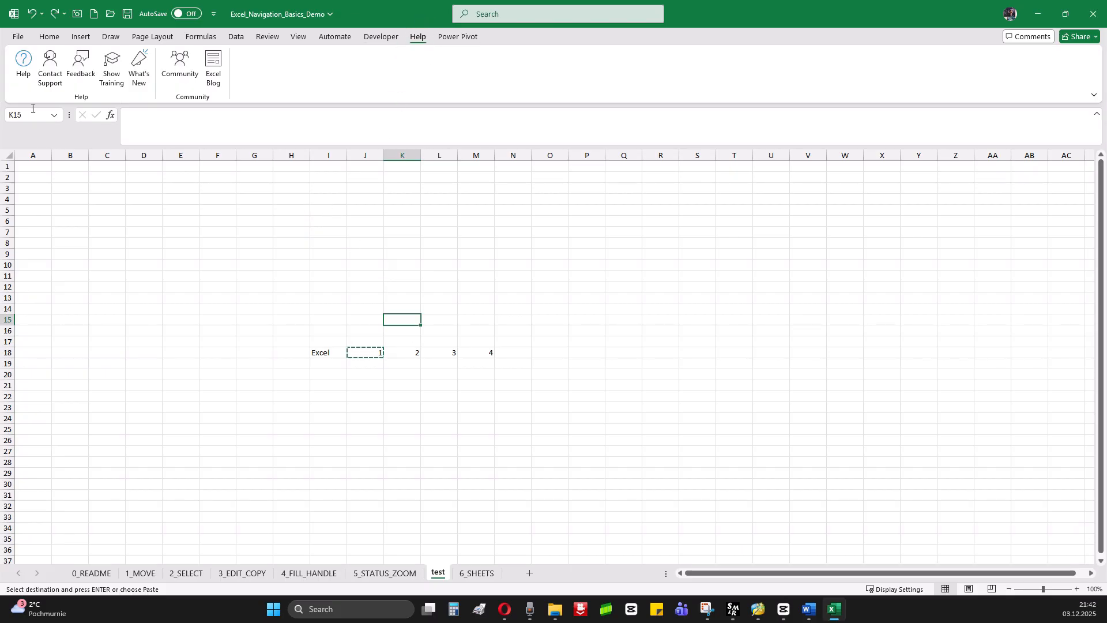
Search Help for "keyboard shortcuts" and read through the article "Keyboard shortcuts in Excel".
{"action": "left_click", "coordinate": [21, 68]}
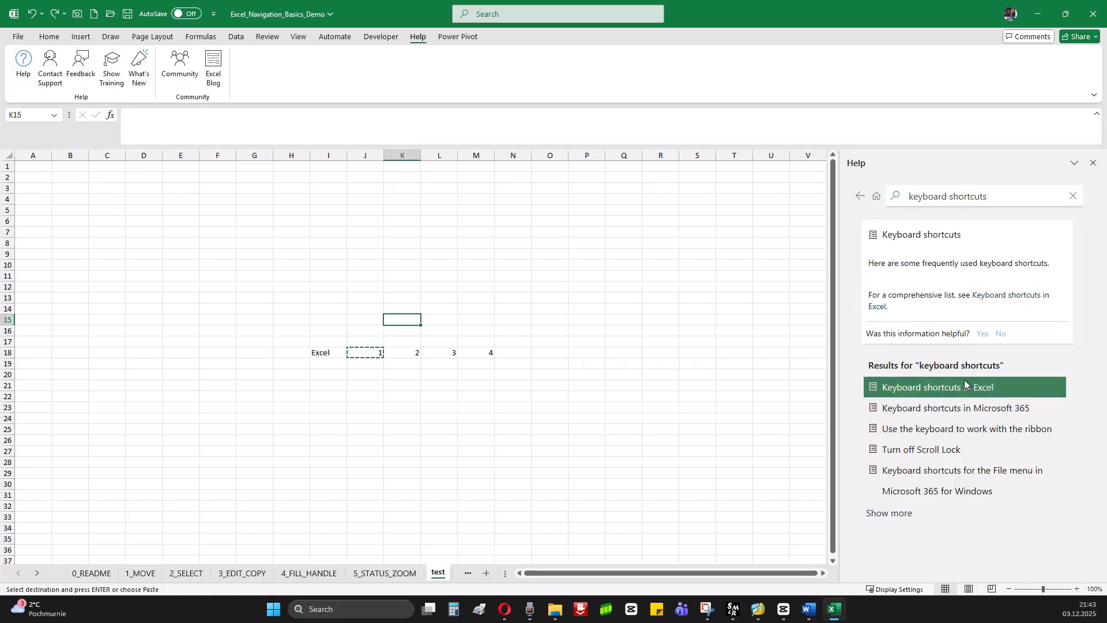
{"action": "left_click", "coordinate": [958, 384]}
{"action": "scroll", "coordinate": [957, 385], "scroll_direction": "down", "scroll_amount": 10}
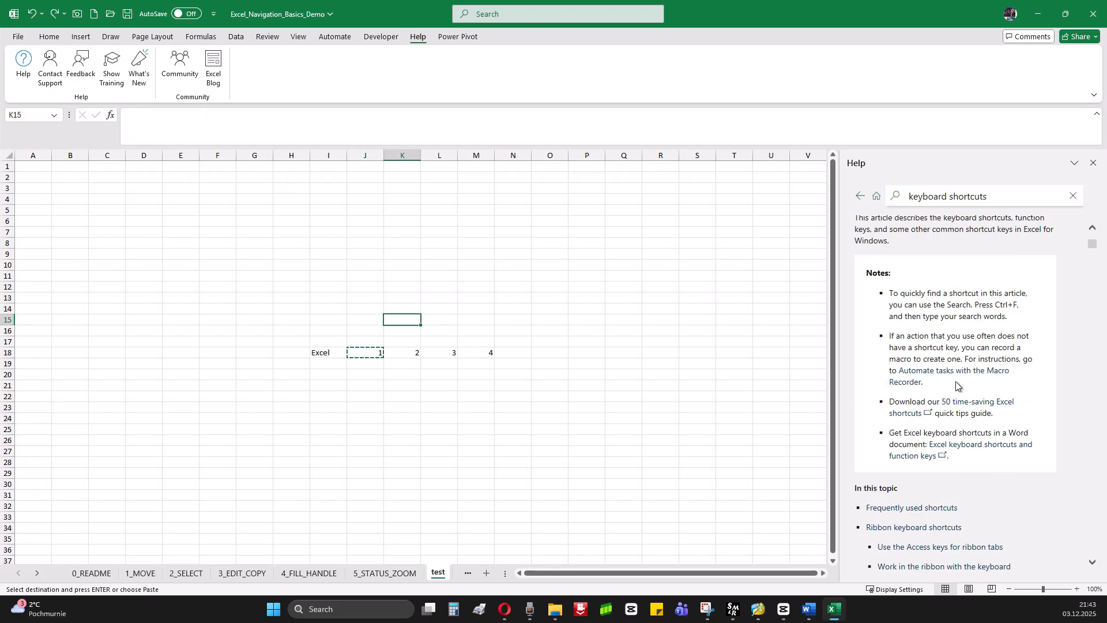
{"action": "scroll", "coordinate": [955, 386], "scroll_direction": "down", "scroll_amount": 12}
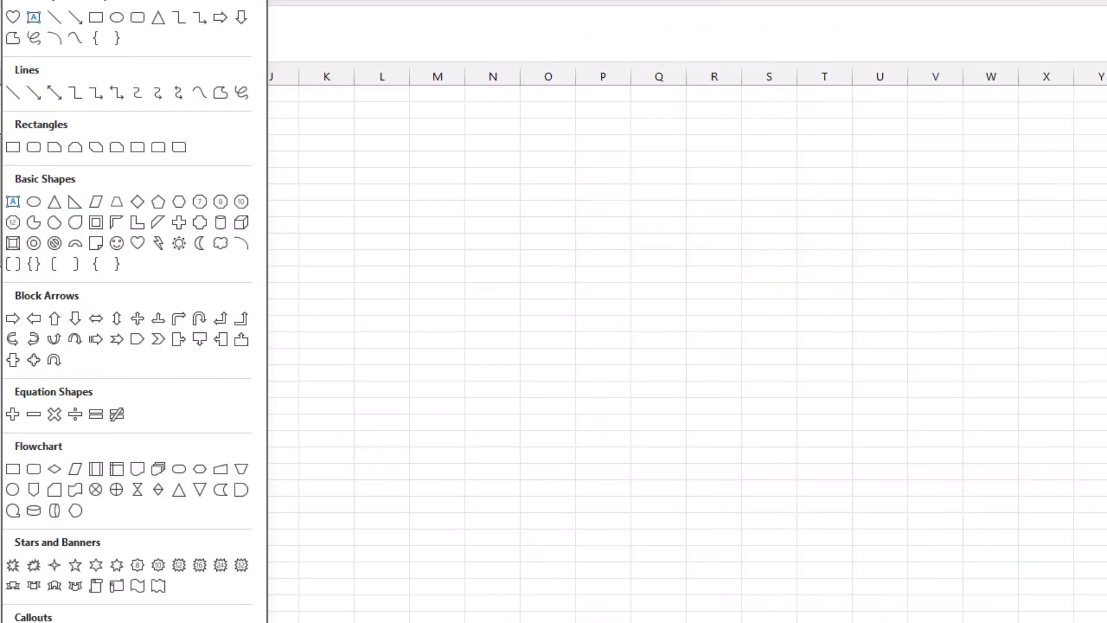
Draw a large heart shape spanning about columns K to Q and fill it with standard red.
{"action": "left_click", "coordinate": [137, 243]}
{"action": "left_click_drag", "start_coordinate": [298, 214], "coordinate": [698, 500]}
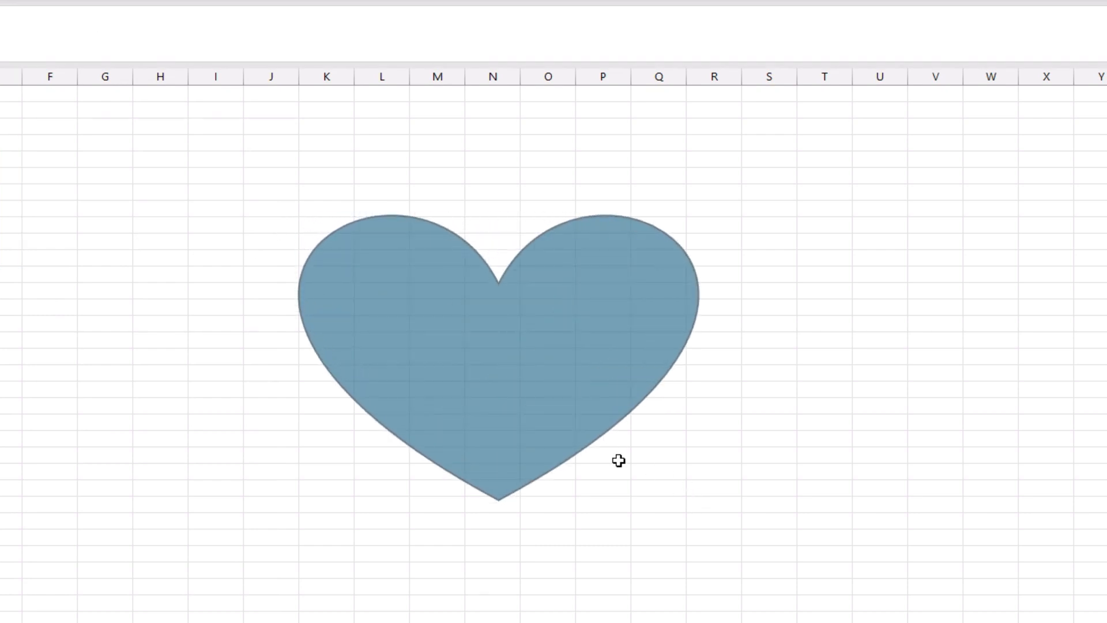
{"action": "left_click", "coordinate": [424, 0]}
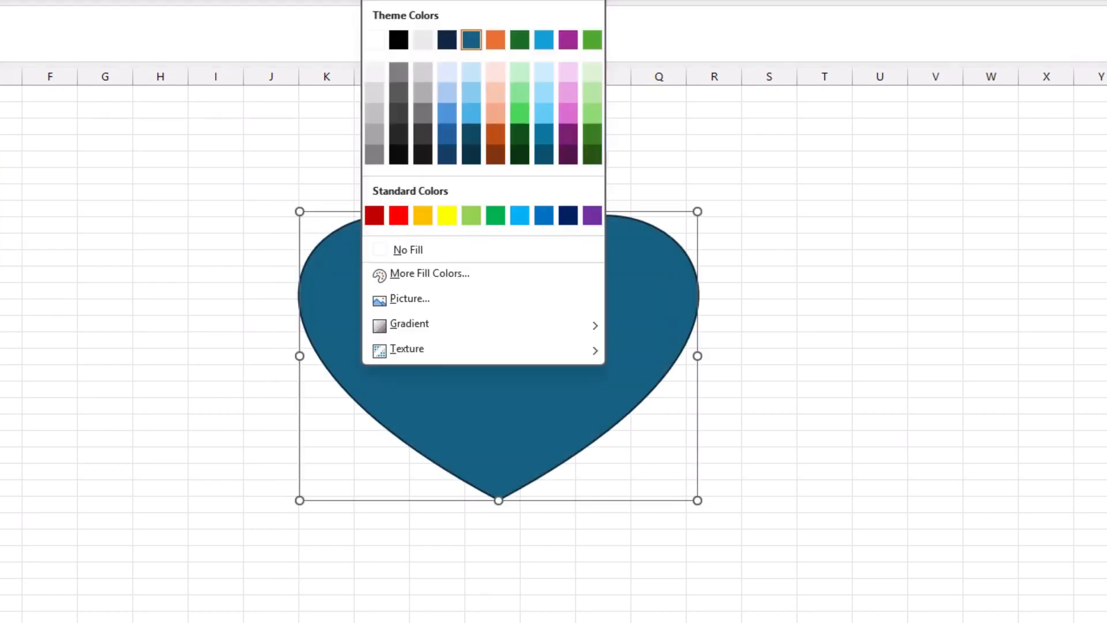
{"action": "left_click", "coordinate": [398, 213]}
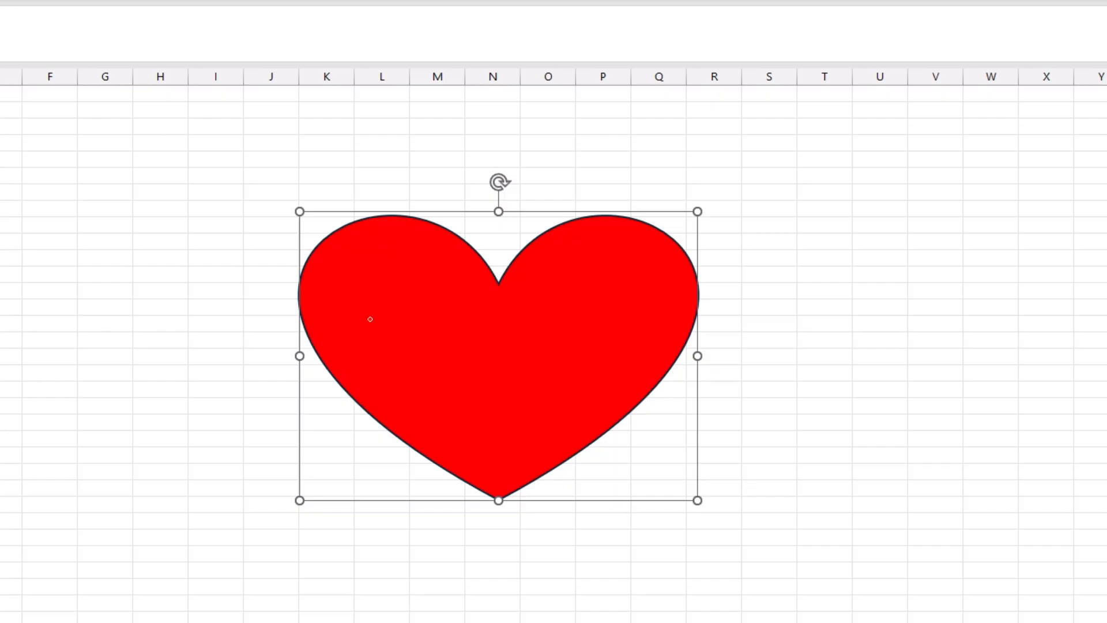
Handwrite "SEE YOU SOON" in red ink above the heart shape.
{"action": "mouse_move", "coordinate": [397, 111]}
{"action": "left_mouse_down"}
{"action": "mouse_move", "coordinate": [359, 130]}
{"action": "mouse_move", "coordinate": [344, 164]}
{"action": "mouse_move", "coordinate": [442, 167]}
{"action": "mouse_move", "coordinate": [429, 135]}
{"action": "mouse_move", "coordinate": [462, 116]}
{"action": "left_mouse_up"}
{"action": "mouse_move", "coordinate": [460, 132]}
{"action": "left_mouse_down"}
{"action": "mouse_move", "coordinate": [493, 175]}
{"action": "mouse_move", "coordinate": [487, 144]}
{"action": "left_mouse_up"}
{"action": "mouse_move", "coordinate": [462, 127]}
{"action": "left_mouse_down"}
{"action": "mouse_move", "coordinate": [506, 125]}
{"action": "mouse_move", "coordinate": [555, 154]}
{"action": "mouse_move", "coordinate": [546, 177]}
{"action": "left_mouse_up"}
{"action": "mouse_move", "coordinate": [605, 135]}
{"action": "left_mouse_down"}
{"action": "mouse_move", "coordinate": [639, 171]}
{"action": "mouse_move", "coordinate": [687, 113]}
{"action": "left_mouse_up"}
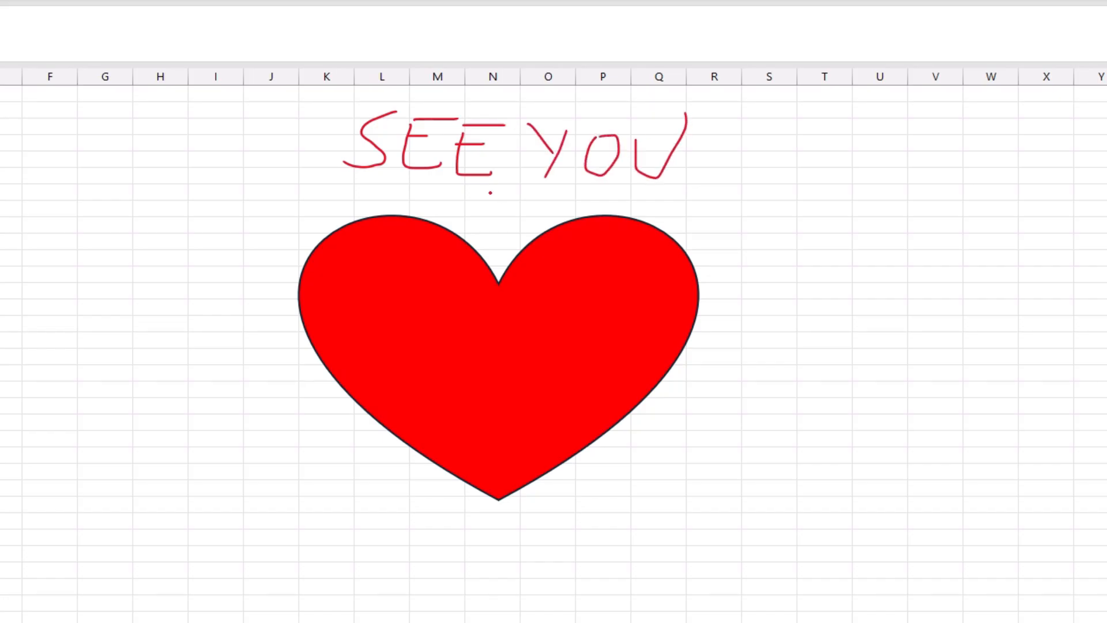
{"action": "mouse_move", "coordinate": [493, 194]}
{"action": "left_mouse_down"}
{"action": "mouse_move", "coordinate": [461, 221]}
{"action": "mouse_move", "coordinate": [536, 202]}
{"action": "mouse_move", "coordinate": [513, 192]}
{"action": "left_mouse_up"}
{"action": "mouse_move", "coordinate": [547, 194]}
{"action": "left_mouse_down"}
{"action": "mouse_move", "coordinate": [584, 217]}
{"action": "mouse_move", "coordinate": [626, 185]}
{"action": "left_mouse_up"}
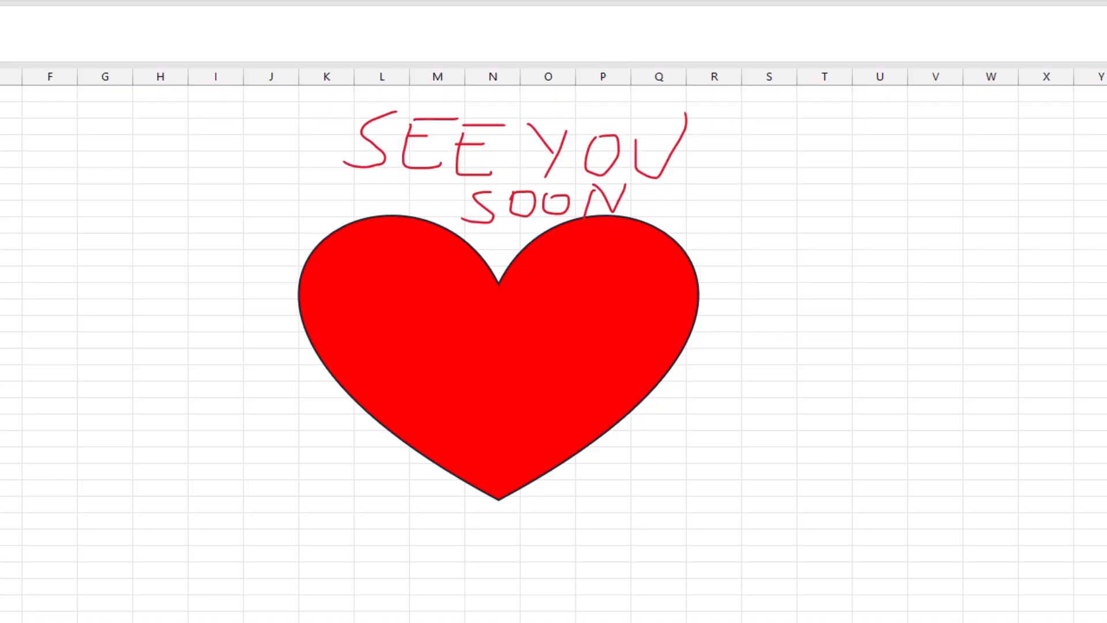